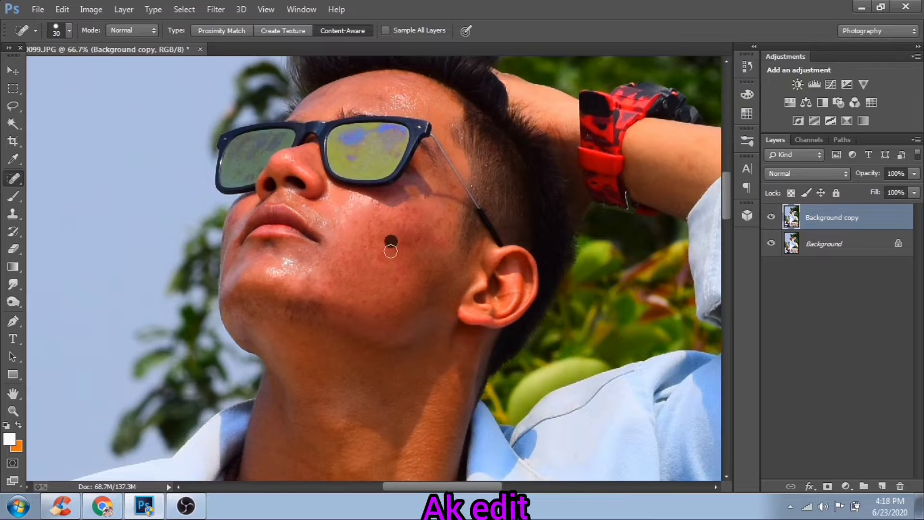
- Remove the blemishes across the man's cheek with the Spot Healing Brush at size 30 on the Background copy layer
{"action": "left_click", "coordinate": [420, 242]}
{"action": "left_click", "coordinate": [377, 256]}
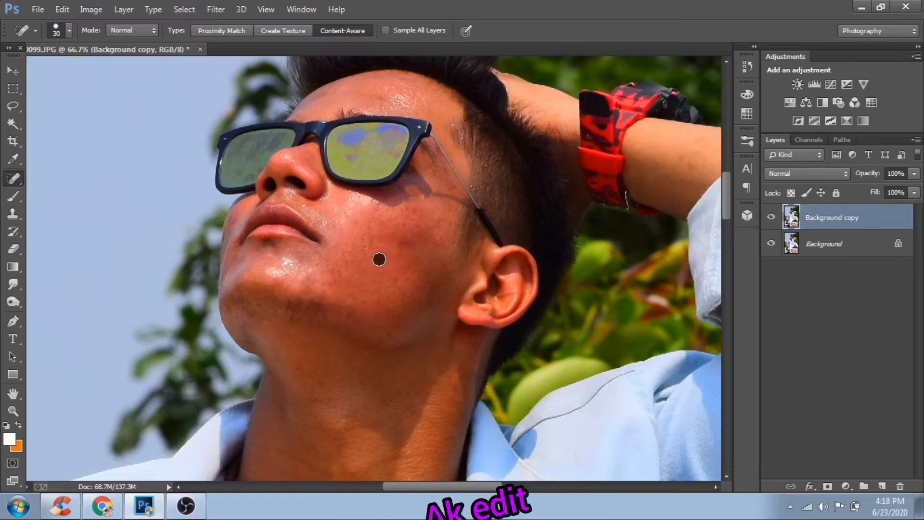
{"action": "left_click", "coordinate": [352, 220]}
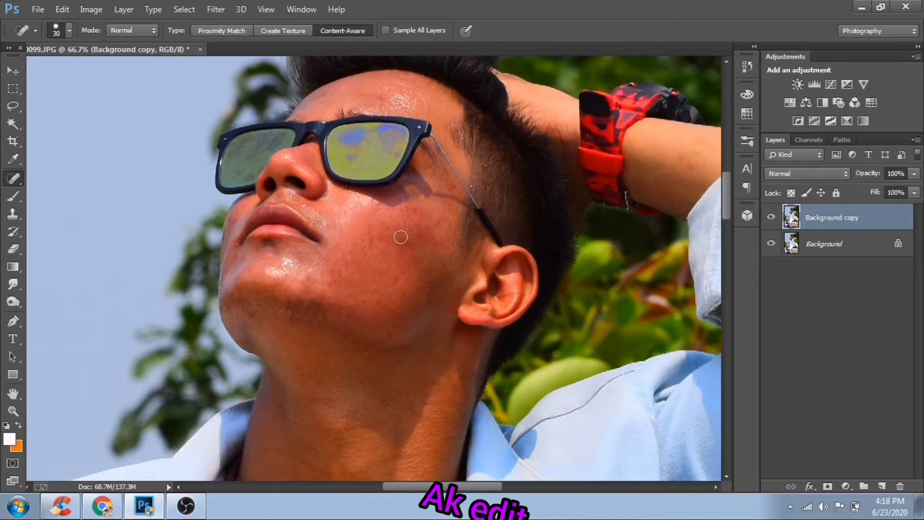
{"action": "left_click", "coordinate": [418, 231]}
{"action": "left_click", "coordinate": [406, 241]}
{"action": "left_click", "coordinate": [397, 280]}
{"action": "left_click", "coordinate": [439, 242]}
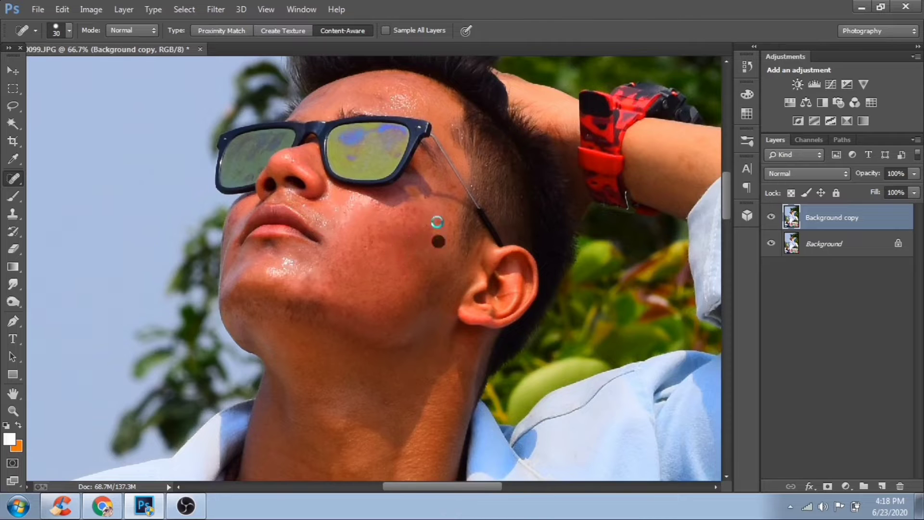
{"action": "left_click_drag", "start_coordinate": [437, 222], "coordinate": [412, 220]}
{"action": "left_click", "coordinate": [408, 238]}
{"action": "left_click", "coordinate": [415, 229]}
{"action": "left_click", "coordinate": [342, 241]}
- Heal the moles and dark spots on the neck and beneath the jaw
{"action": "mouse_move", "coordinate": [340, 237]}
{"action": "left_mouse_down"}
{"action": "mouse_move", "coordinate": [406, 378]}
{"action": "mouse_move", "coordinate": [413, 200]}
{"action": "mouse_move", "coordinate": [394, 145]}
{"action": "left_mouse_up"}
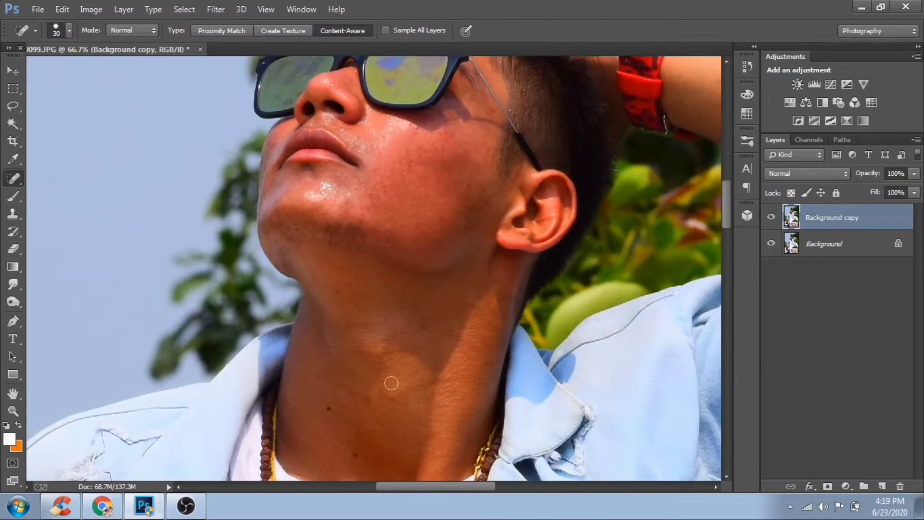
{"action": "left_click", "coordinate": [329, 407]}
{"action": "left_click", "coordinate": [356, 456]}
{"action": "scroll", "coordinate": [365, 316], "scroll_direction": "down", "scroll_amount": 3}
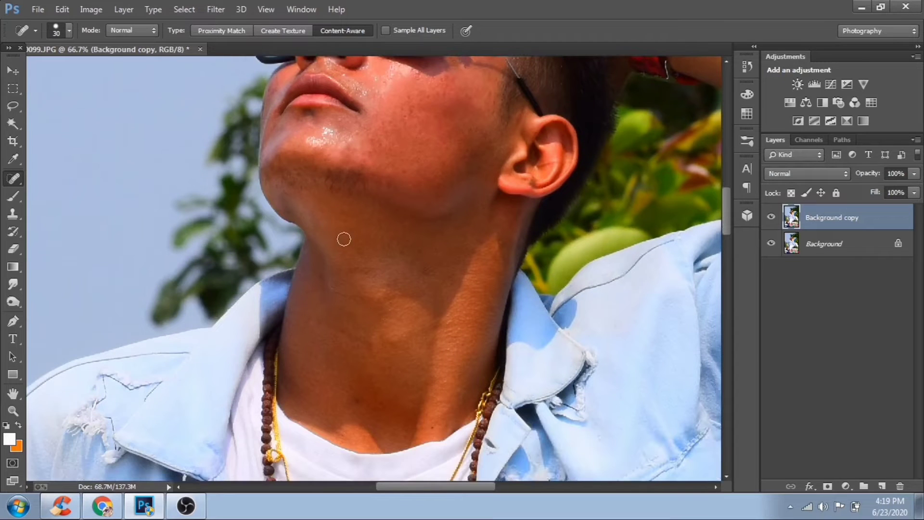
{"action": "left_click", "coordinate": [429, 273]}
{"action": "scroll", "coordinate": [431, 262], "scroll_direction": "up", "scroll_amount": 1}
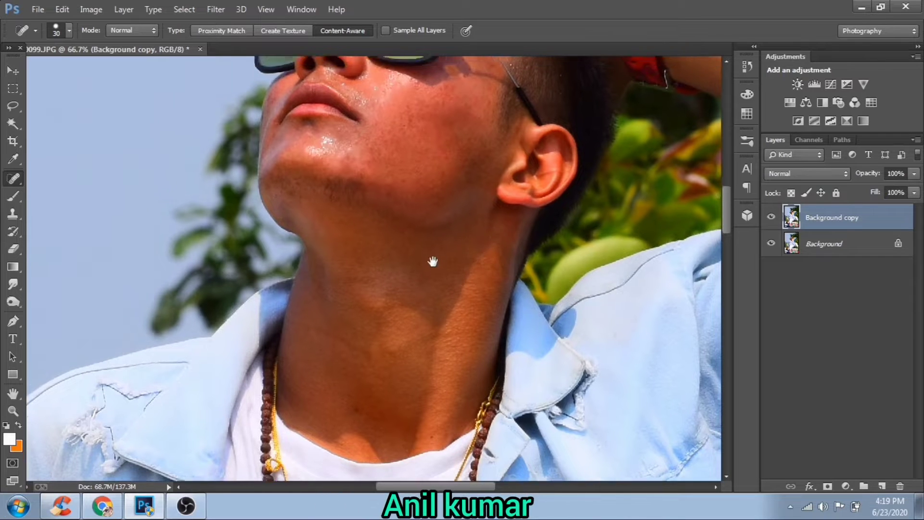
{"action": "left_click", "coordinate": [375, 323]}
{"action": "left_click", "coordinate": [366, 292]}
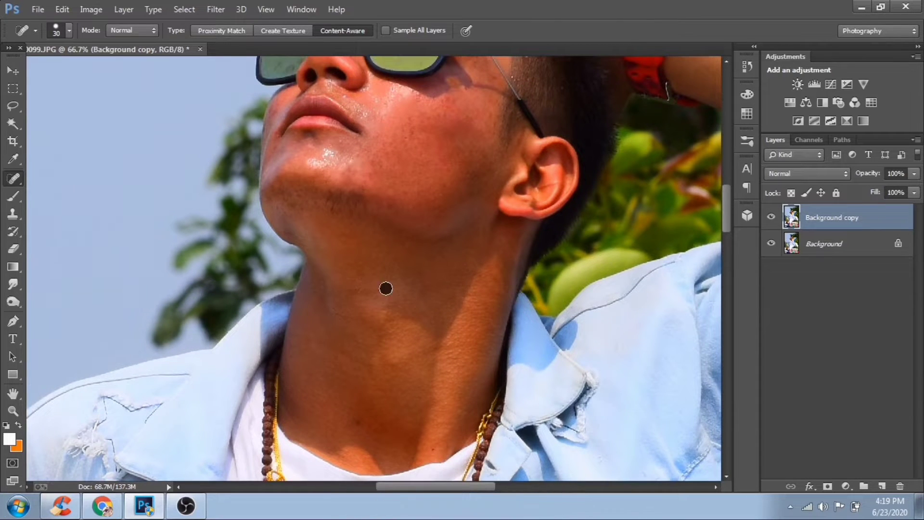
- Heal the marks on the chin just below the lower lip and one spot near the jaw
{"action": "left_click_drag", "start_coordinate": [379, 333], "coordinate": [428, 440]}
{"action": "left_click", "coordinate": [371, 289]}
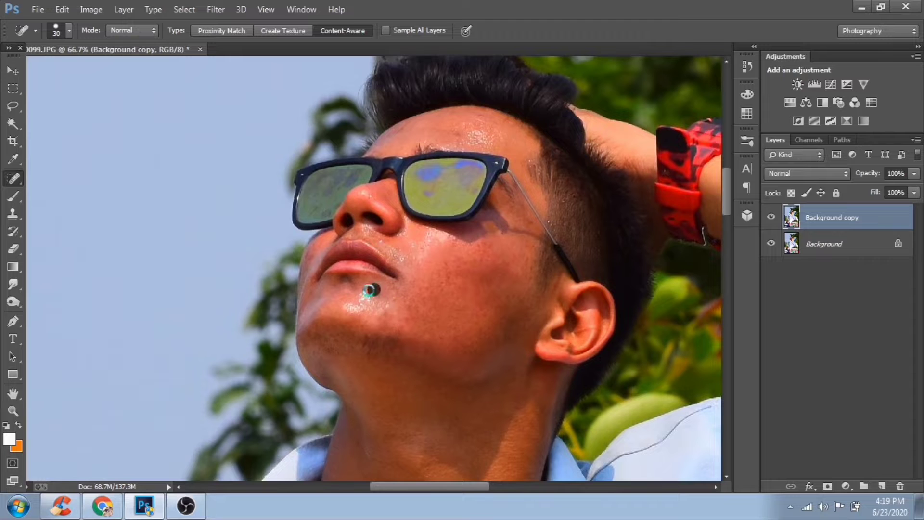
{"action": "left_click", "coordinate": [339, 290]}
{"action": "left_click", "coordinate": [345, 286]}
{"action": "left_click", "coordinate": [344, 284]}
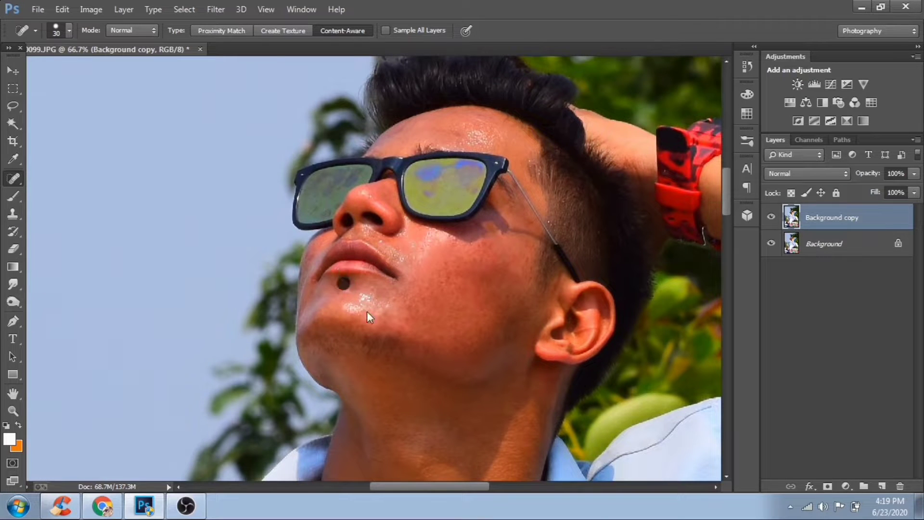
{"action": "left_click", "coordinate": [346, 282]}
{"action": "left_click", "coordinate": [421, 351]}
- Clean up the remaining spots between the lower lip and chin using a healing brush size of 20
{"action": "key", "text": "ctrl+plus"}
{"action": "left_click", "coordinate": [371, 318]}
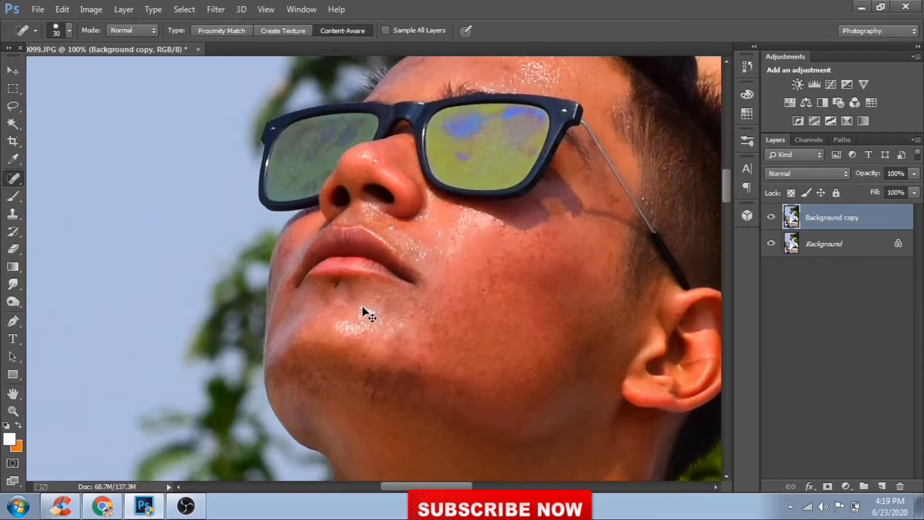
{"action": "left_click", "coordinate": [342, 284]}
{"action": "left_click", "coordinate": [332, 287]}
{"action": "left_click", "coordinate": [338, 282]}
{"action": "left_click", "coordinate": [332, 283]}
{"action": "left_click", "coordinate": [348, 286]}
{"action": "left_click", "coordinate": [323, 297]}
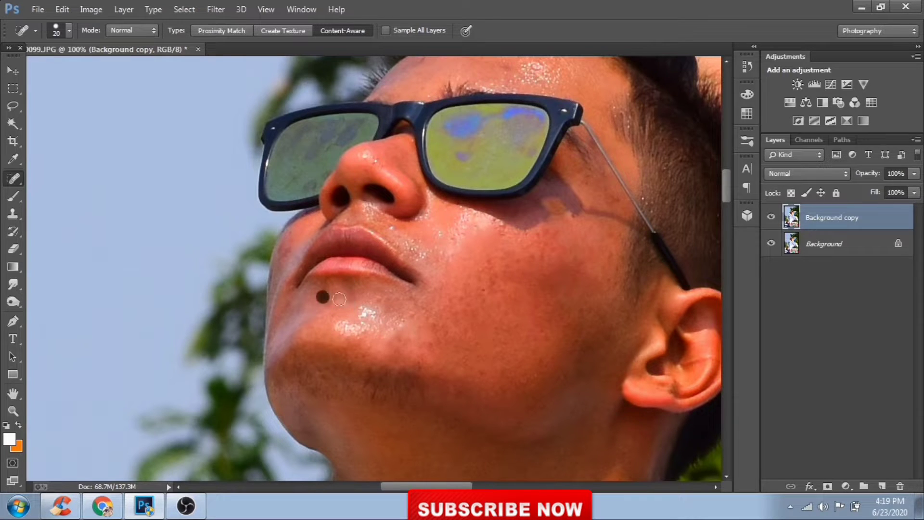
{"action": "left_click", "coordinate": [391, 302]}
{"action": "left_click", "coordinate": [385, 301]}
- Heal the blemishes on the cheek from beneath the sunglasses down toward the jaw
{"action": "left_click", "coordinate": [461, 235]}
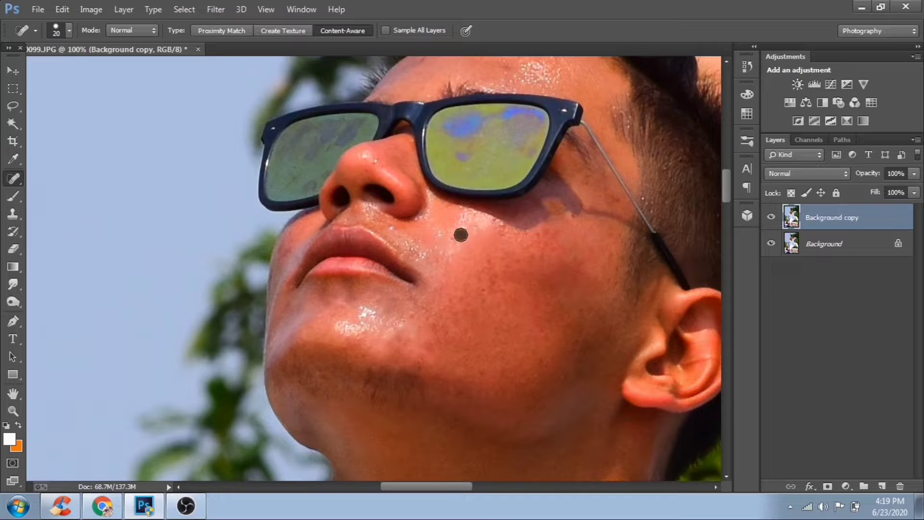
{"action": "left_click", "coordinate": [494, 211]}
{"action": "left_click", "coordinate": [499, 218]}
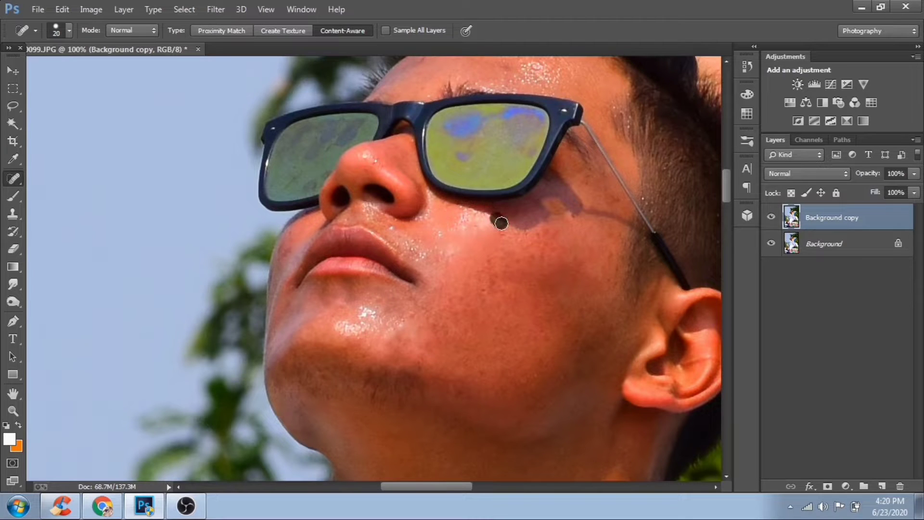
{"action": "left_click", "coordinate": [507, 223]}
{"action": "left_click", "coordinate": [540, 234]}
{"action": "left_click", "coordinate": [486, 288]}
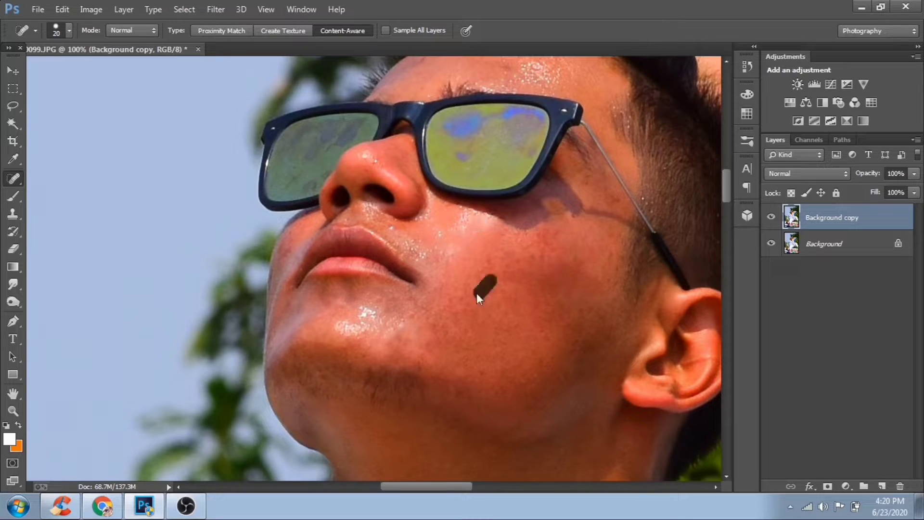
{"action": "left_click", "coordinate": [468, 312]}
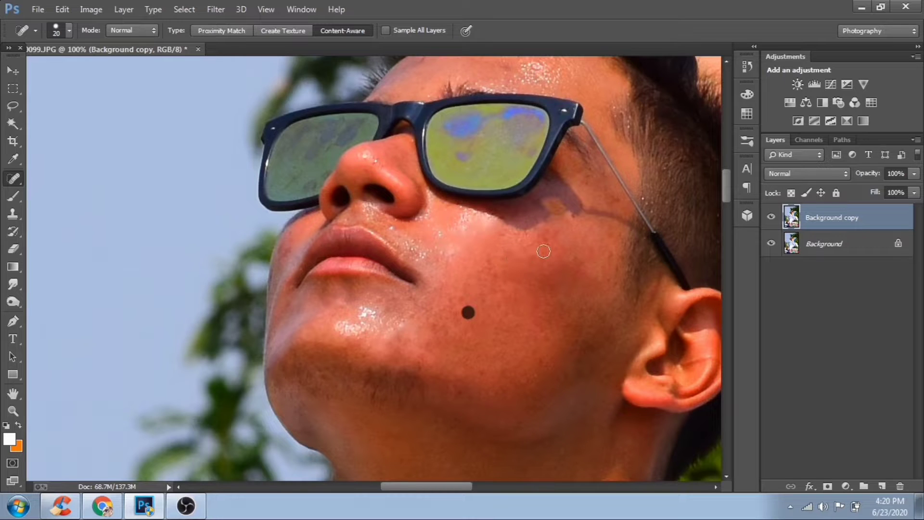
{"action": "left_click", "coordinate": [472, 290]}
{"action": "left_click", "coordinate": [509, 258]}
{"action": "left_click", "coordinate": [612, 232]}
{"action": "left_click_drag", "start_coordinate": [562, 300], "coordinate": [543, 292]}
- Heal the marks inside the ear and undo the last healing stroke
{"action": "left_click", "coordinate": [678, 354]}
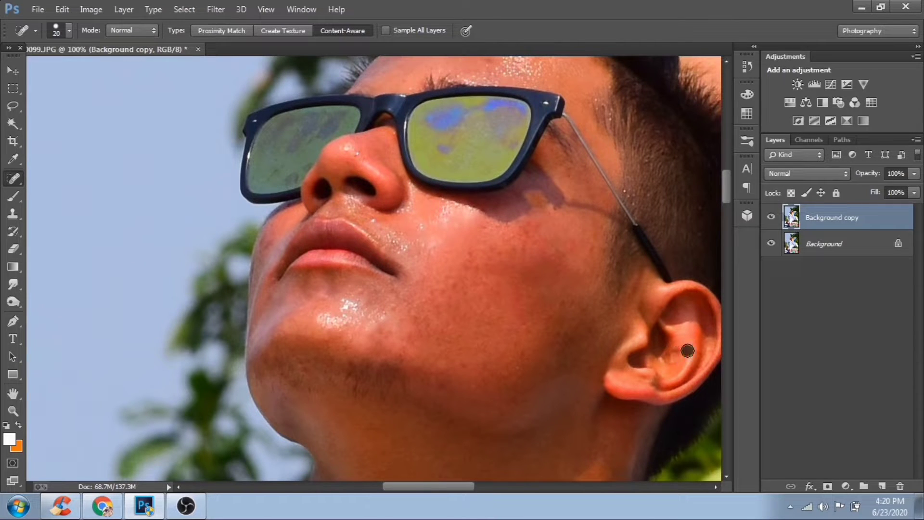
{"action": "left_click", "coordinate": [685, 377]}
{"action": "left_click", "coordinate": [64, 10]}
{"action": "left_click", "coordinate": [101, 32]}
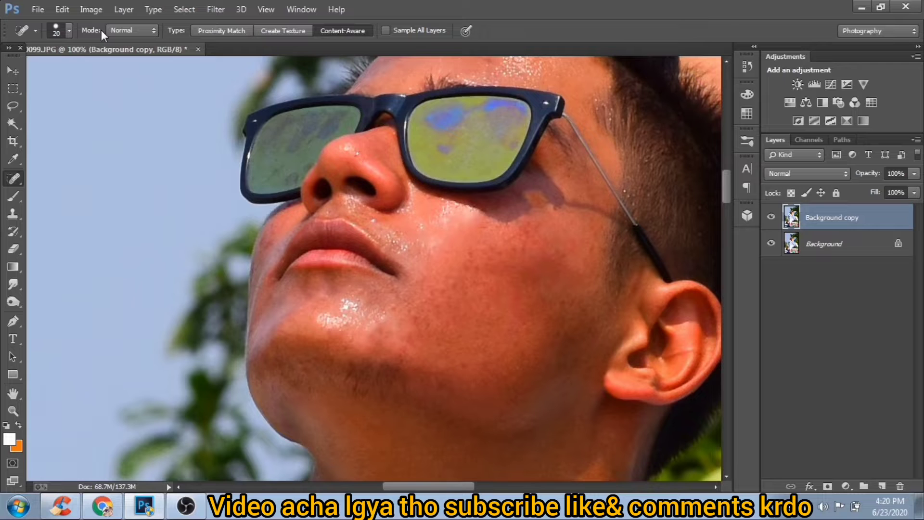
- Heal the leftover spots on the mid cheek, the side of the chin and the jawline
{"action": "left_click", "coordinate": [506, 230]}
{"action": "left_click", "coordinate": [464, 257]}
{"action": "left_click", "coordinate": [427, 321]}
{"action": "left_click", "coordinate": [515, 298]}
{"action": "left_click", "coordinate": [415, 341]}
{"action": "left_click", "coordinate": [377, 328]}
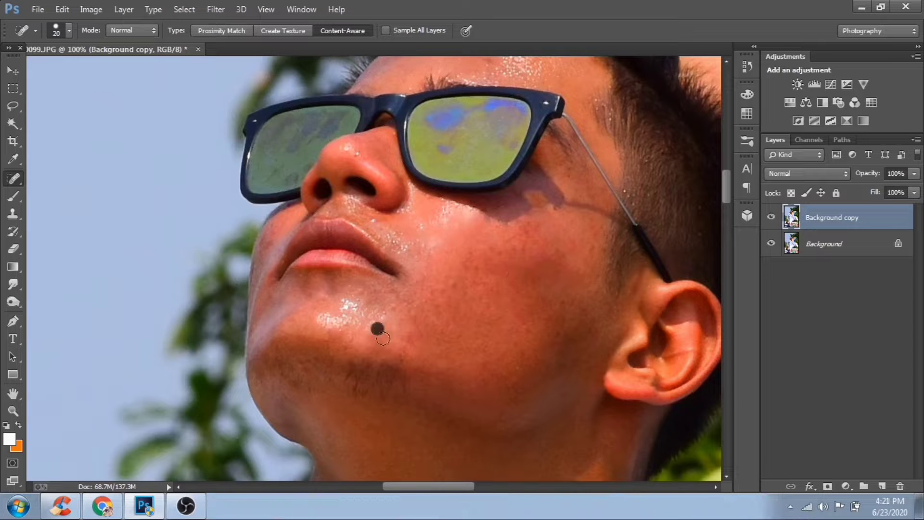
{"action": "left_click", "coordinate": [393, 339]}
{"action": "left_click", "coordinate": [407, 332]}
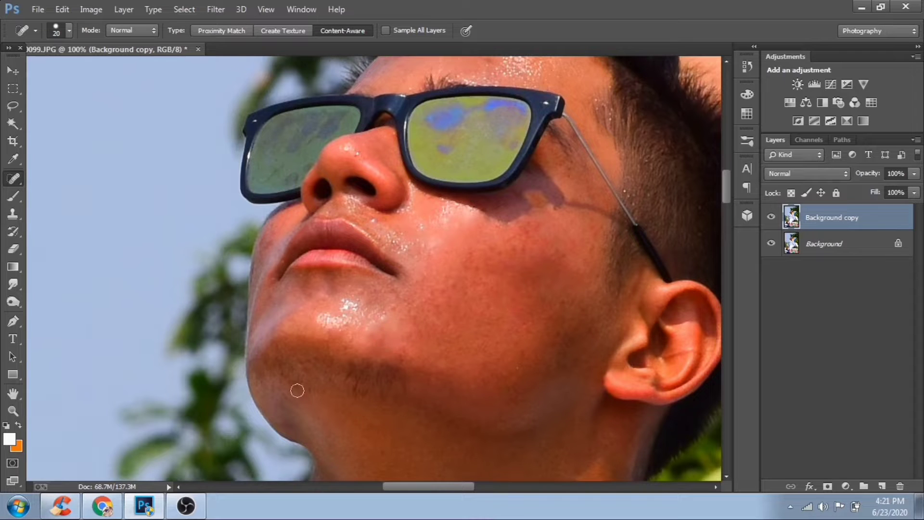
{"action": "left_click", "coordinate": [460, 398]}
{"action": "key", "text": "ctrl+minus"}
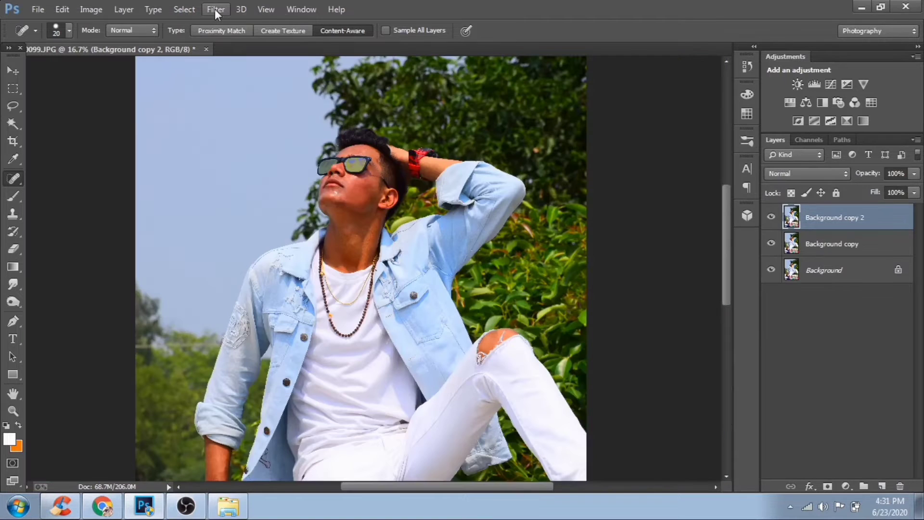
{"action": "left_click", "coordinate": [215, 10]}
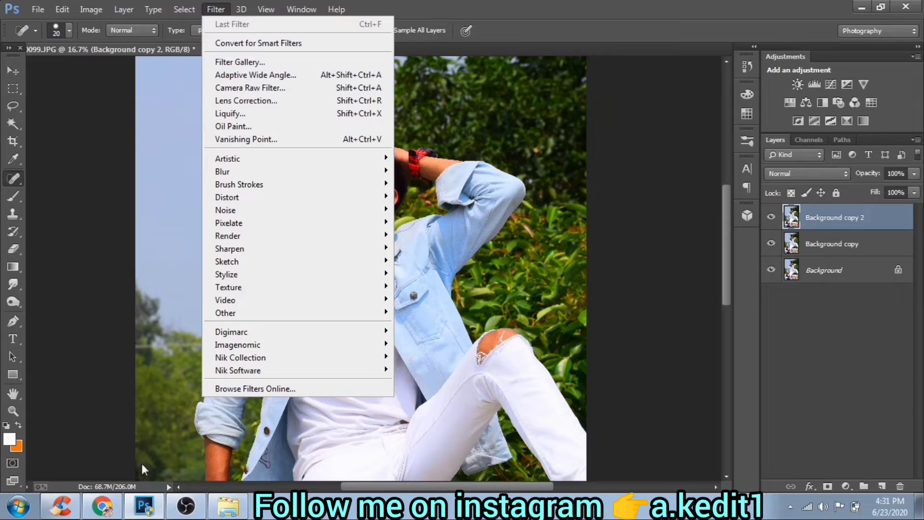
{"action": "left_click", "coordinate": [186, 507]}
{"action": "left_click", "coordinate": [186, 506]}
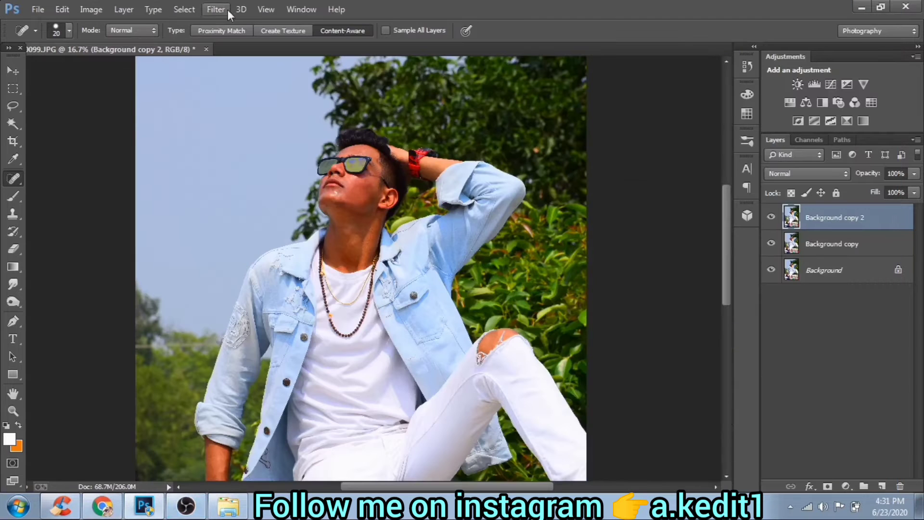
- Open the Camera Raw Filter on Background copy 2 and set Contrast +8, Highlights -66, Shadows +59, Whites +18 and Blacks -1
{"action": "left_click", "coordinate": [219, 10]}
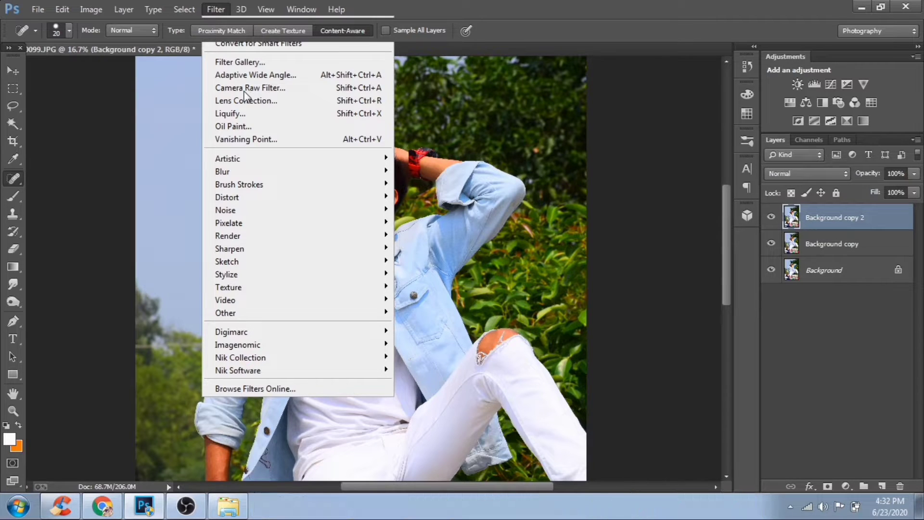
{"action": "left_click", "coordinate": [244, 89]}
{"action": "left_click", "coordinate": [244, 89]}
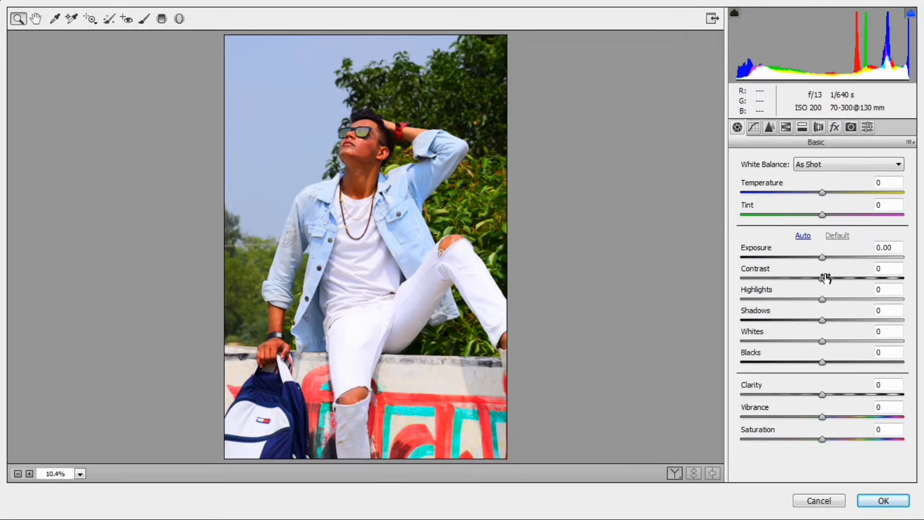
{"action": "left_click_drag", "start_coordinate": [825, 278], "coordinate": [768, 299]}
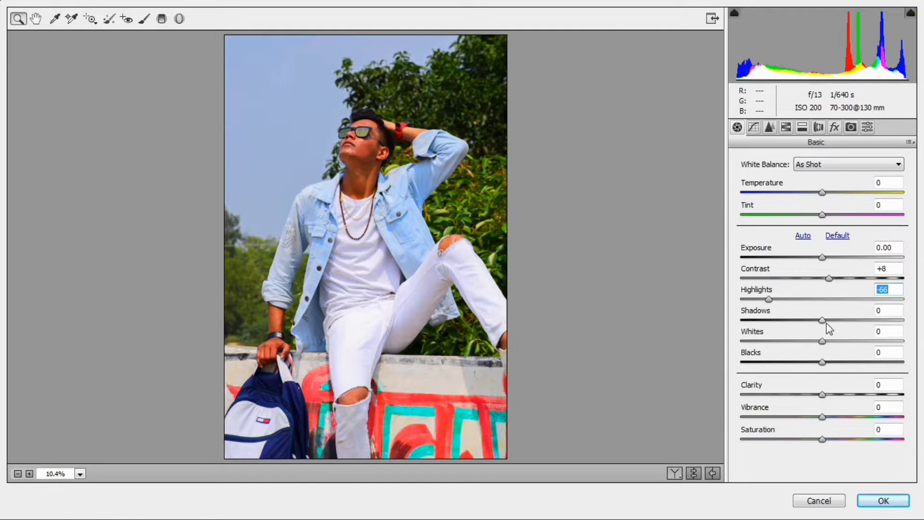
{"action": "left_click_drag", "start_coordinate": [823, 320], "coordinate": [821, 367]}
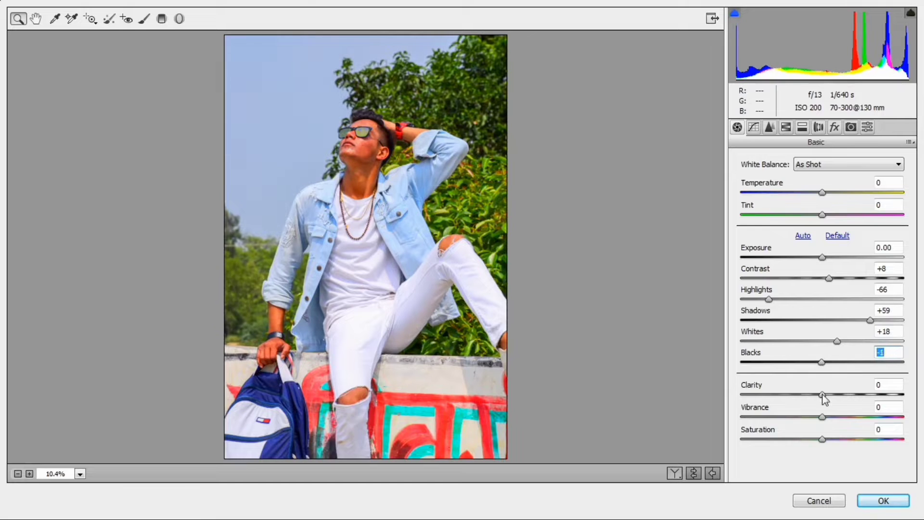
{"action": "left_click", "coordinate": [822, 395]}
- Set the sharpening Amount to 19, then adjust the sharpening Masking and the Luminance noise reduction
{"action": "left_click", "coordinate": [770, 127]}
{"action": "left_click_drag", "start_coordinate": [769, 182], "coordinate": [763, 183]}
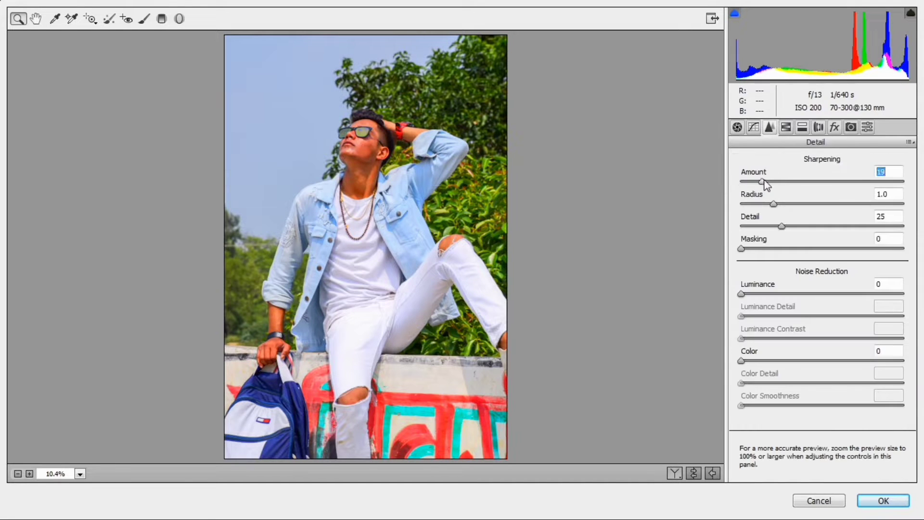
{"action": "left_click_drag", "start_coordinate": [766, 248], "coordinate": [744, 290]}
- Shift the HSL hues to Yellows +24, Greens -100, Aquas -44 and Blues -20
{"action": "left_click", "coordinate": [786, 127]}
{"action": "left_click_drag", "start_coordinate": [820, 312], "coordinate": [806, 335]}
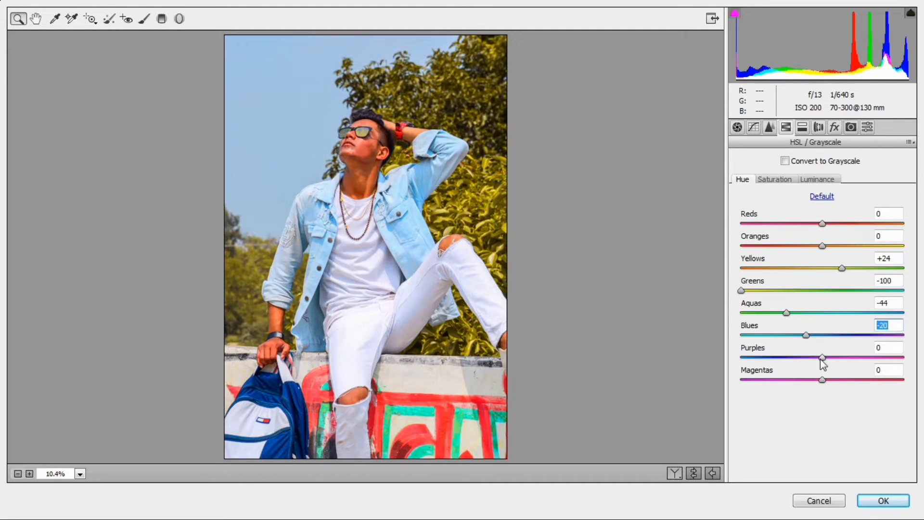
- Set the HSL saturation to Oranges -5, Yellows +42, Greens +39, Aquas +16 and Blues +56
{"action": "left_click", "coordinate": [774, 179]}
{"action": "left_click_drag", "start_coordinate": [822, 224], "coordinate": [867, 334]}
{"action": "key", "text": "BackSpace"}
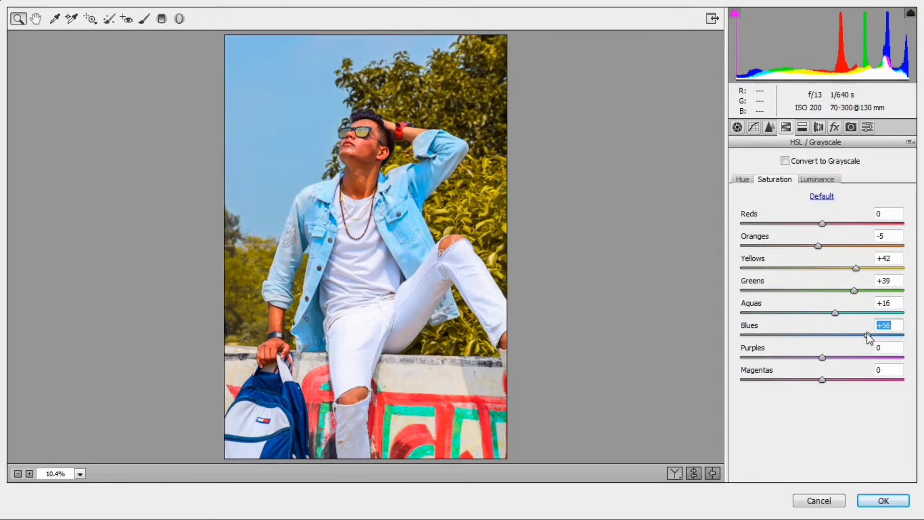
- Set the HSL luminance to Reds +14, Oranges +11, Yellows +29, Greens +5, Aquas -49, Blues +15 and Purples +5
{"action": "left_click", "coordinate": [817, 179]}
{"action": "left_click_drag", "start_coordinate": [822, 223], "coordinate": [782, 312]}
{"action": "left_click_drag", "start_coordinate": [821, 335], "coordinate": [826, 357]}
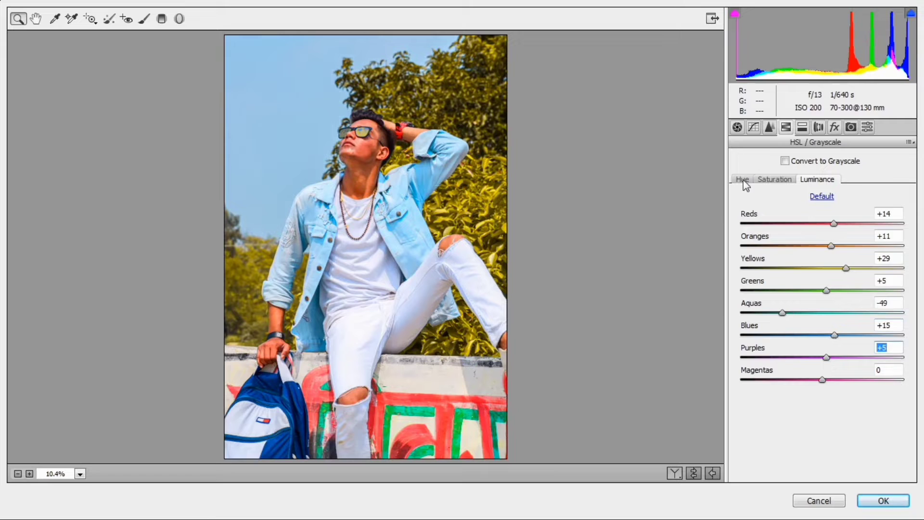
- Shift the yellow and green hues so the foliage turns rich green, and set luminance to Yellows +38 and Greens +18
{"action": "left_click", "coordinate": [742, 180]}
{"action": "left_click_drag", "start_coordinate": [772, 268], "coordinate": [845, 268]}
{"action": "left_click_drag", "start_coordinate": [741, 291], "coordinate": [856, 279]}
{"action": "left_click", "coordinate": [784, 180]}
{"action": "left_click", "coordinate": [818, 180]}
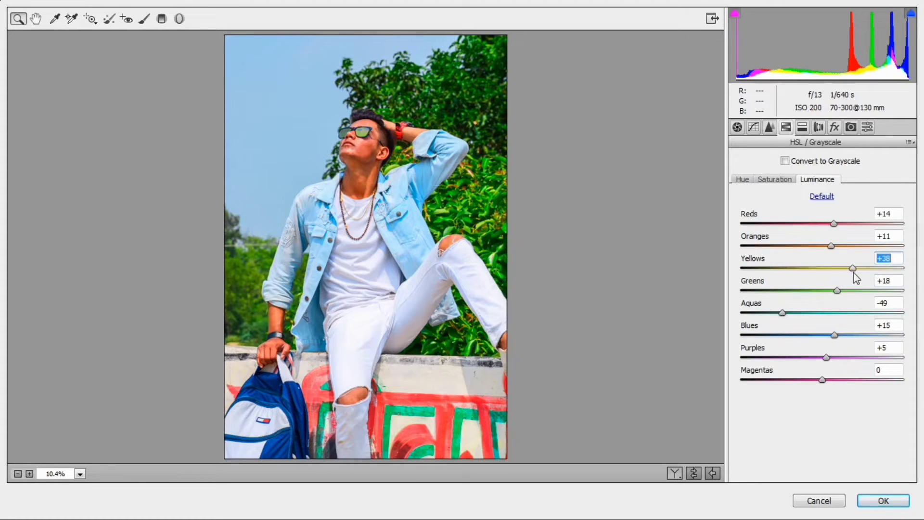
- Add a slight dark post-crop vignette in Highlight Priority style and apply the Camera Raw adjustments
{"action": "left_click", "coordinate": [835, 127]}
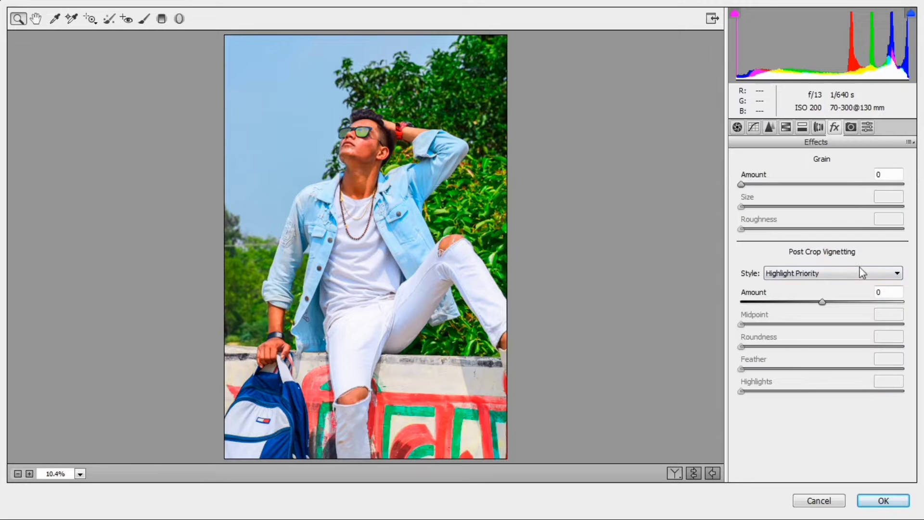
{"action": "left_click_drag", "start_coordinate": [825, 304], "coordinate": [813, 305]}
{"action": "left_click", "coordinate": [883, 501]}
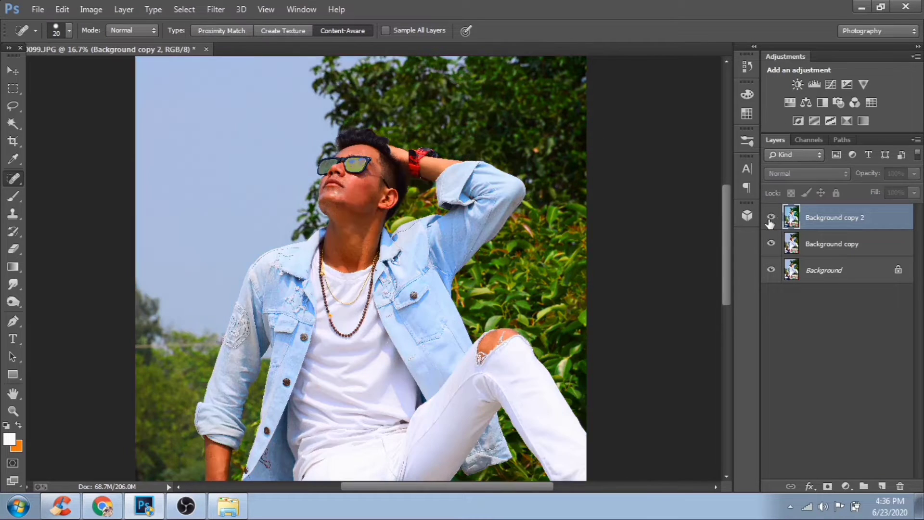
- Examine the colour-graded photo as a whole and closer up around the man's upper body
{"action": "key", "text": "ctrl+minus"}
{"action": "key", "text": "ctrl+minus"}
{"action": "key", "text": "ctrl+plus"}
{"action": "key", "text": "ctrl+plus"}
{"action": "key", "text": "ctrl+plus"}
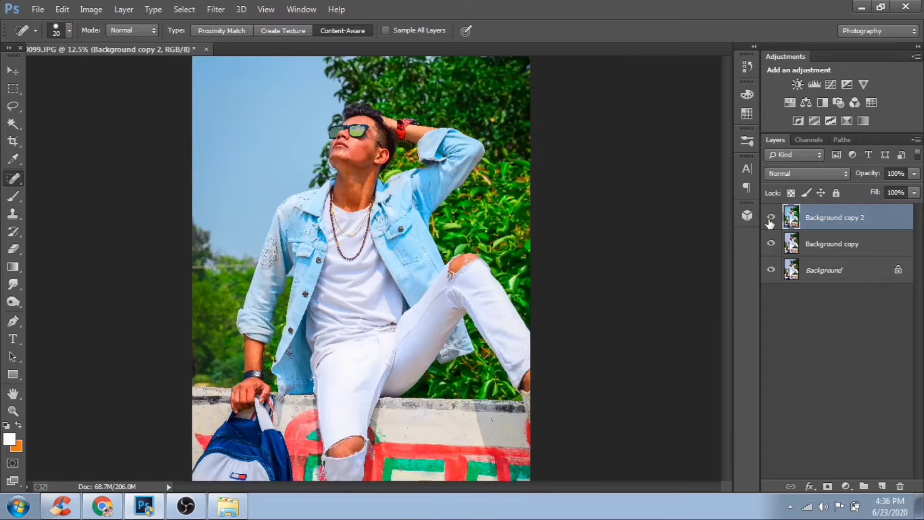
{"action": "left_click_drag", "start_coordinate": [726, 263], "coordinate": [730, 235]}
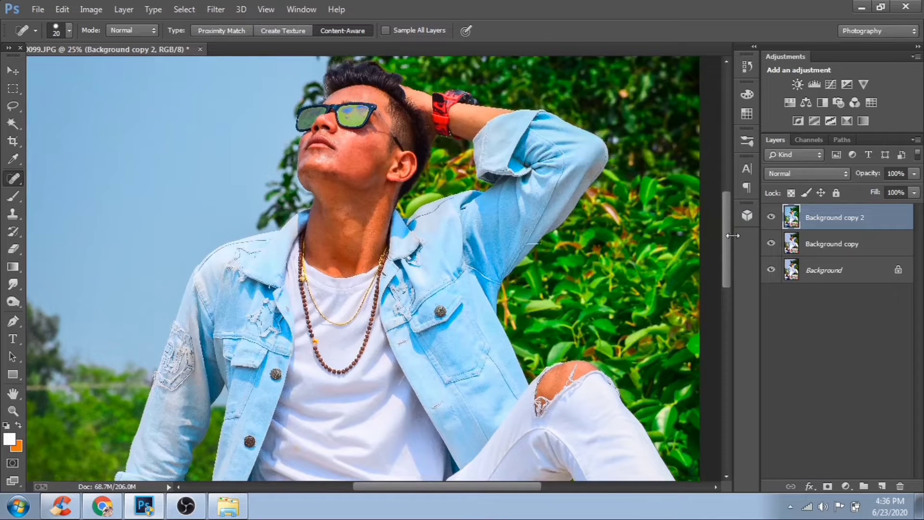
- Add a clipped Selective Color adjustment layer above Background copy 2 and set Black to -14% for the Reds
{"action": "left_click", "coordinate": [845, 486]}
{"action": "left_click", "coordinate": [843, 471]}
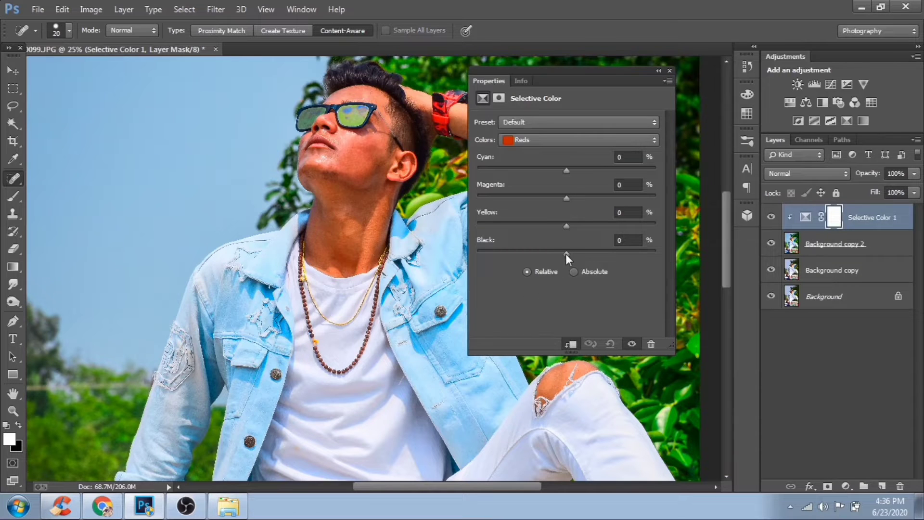
{"action": "mouse_move", "coordinate": [566, 254]}
{"action": "left_mouse_down"}
{"action": "mouse_move", "coordinate": [544, 253]}
{"action": "mouse_move", "coordinate": [585, 253]}
{"action": "mouse_move", "coordinate": [554, 255]}
{"action": "left_mouse_up"}
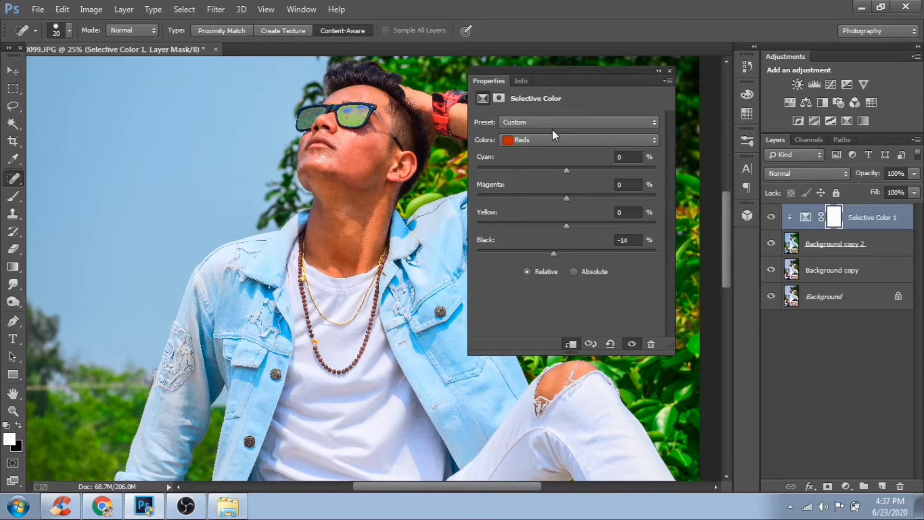
- Set the Selective Color adjustment for the Blacks to Yellow -8% and Black +11%
{"action": "key", "text": "ctrl+minus"}
{"action": "key", "text": "ctrl+minus"}
{"action": "left_click", "coordinate": [553, 139]}
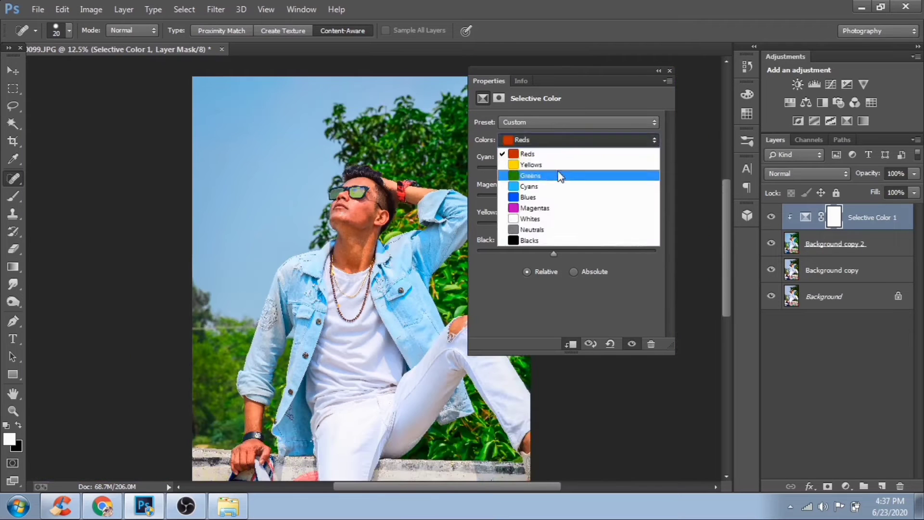
{"action": "left_click", "coordinate": [563, 240]}
{"action": "key", "text": "ctrl+plus"}
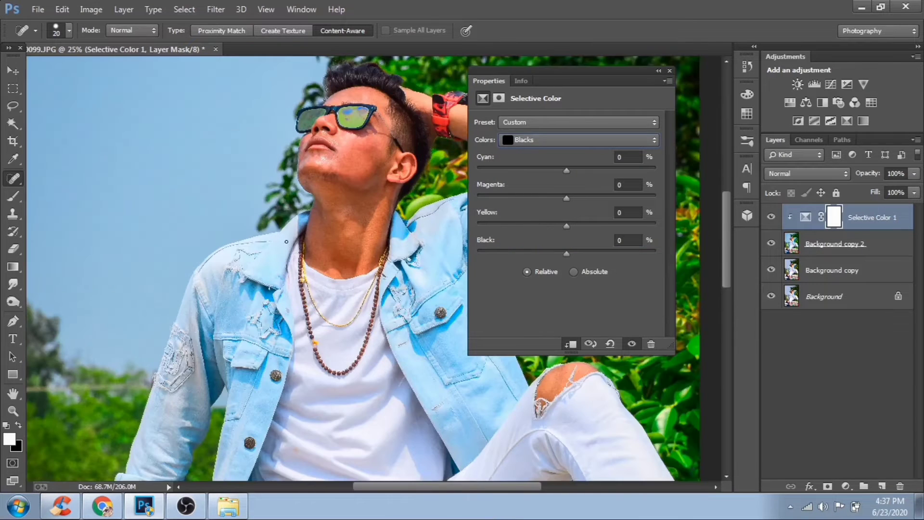
{"action": "left_click_drag", "start_coordinate": [726, 222], "coordinate": [725, 215]}
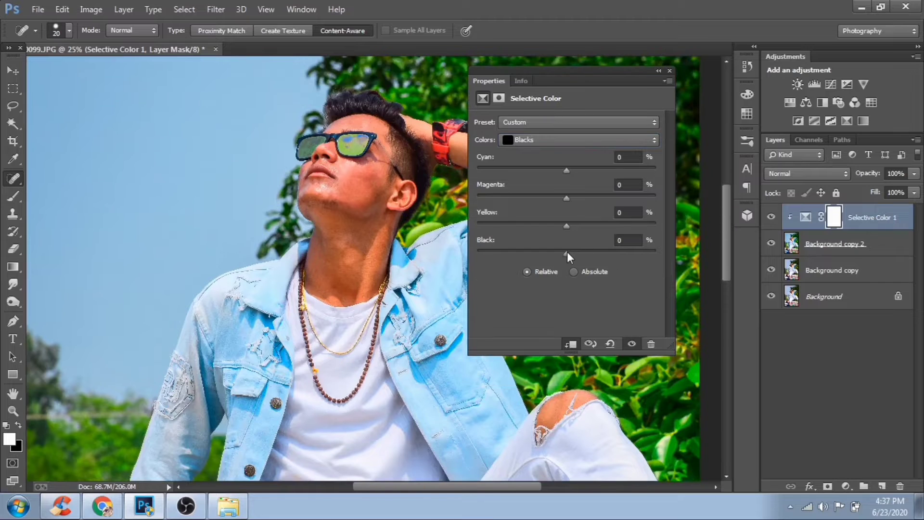
{"action": "left_click_drag", "start_coordinate": [567, 252], "coordinate": [579, 252]}
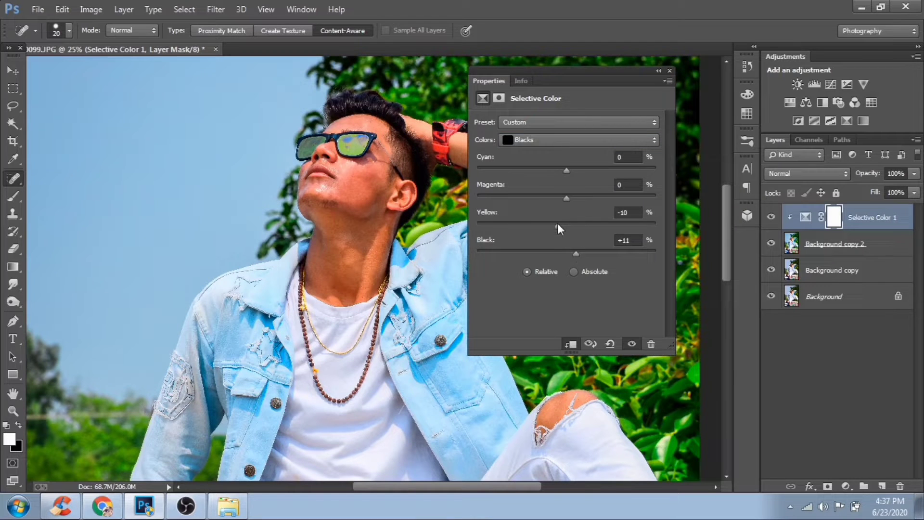
{"action": "left_click_drag", "start_coordinate": [558, 224], "coordinate": [559, 223]}
{"action": "key", "text": "ctrl+minus"}
{"action": "key", "text": "ctrl+minus"}
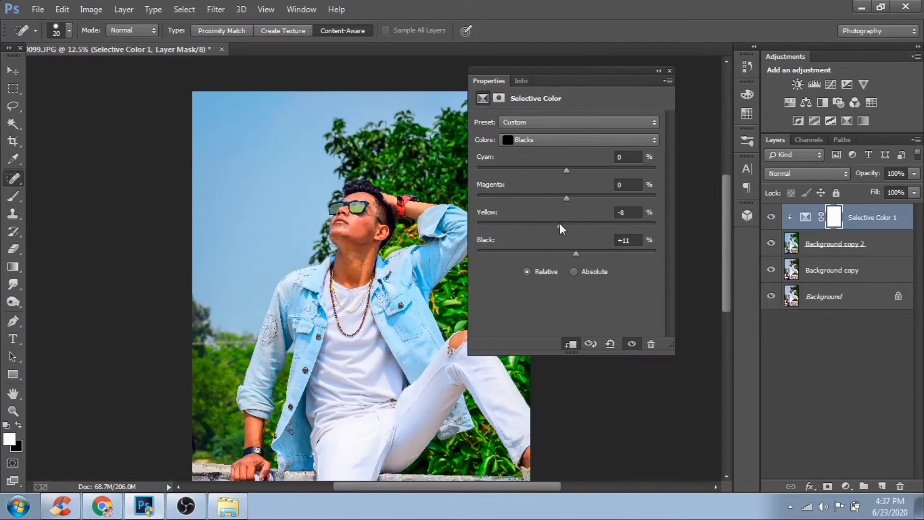
- Raise Black and slightly lower Magenta for the Greens in the Selective Color adjustment
{"action": "left_click", "coordinate": [575, 139]}
{"action": "left_click", "coordinate": [566, 177]}
{"action": "left_click_drag", "start_coordinate": [564, 258], "coordinate": [582, 247]}
{"action": "left_click_drag", "start_coordinate": [563, 199], "coordinate": [561, 199]}
- Delete the Selective Color adjustment layer
{"action": "left_click", "coordinate": [669, 70]}
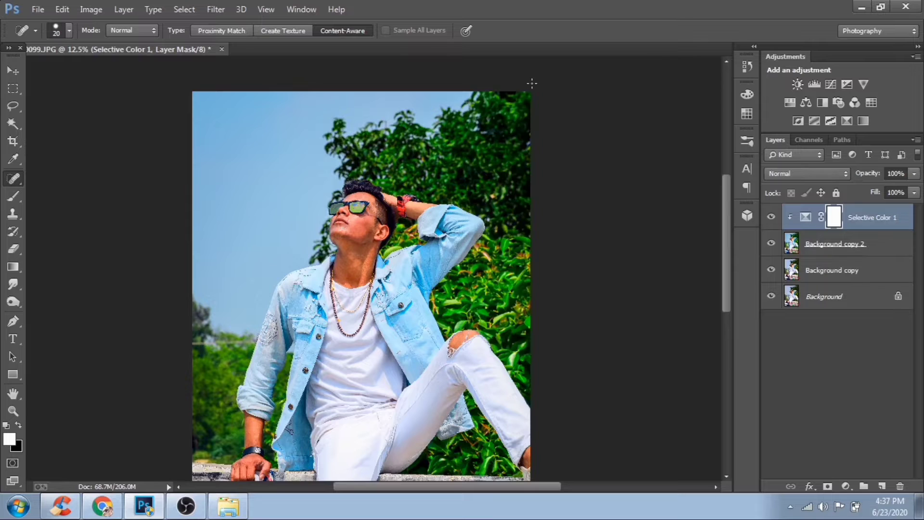
{"action": "key", "text": "ctrl+minus"}
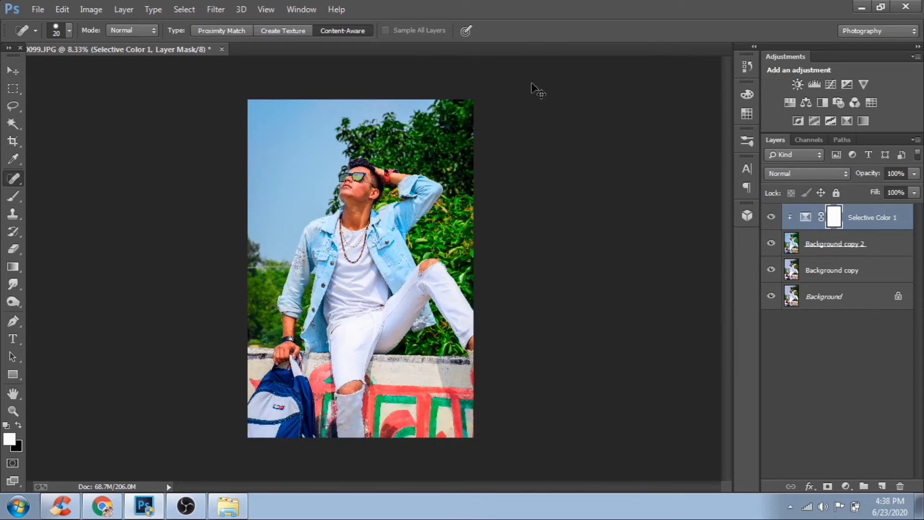
{"action": "key", "text": "Delete"}
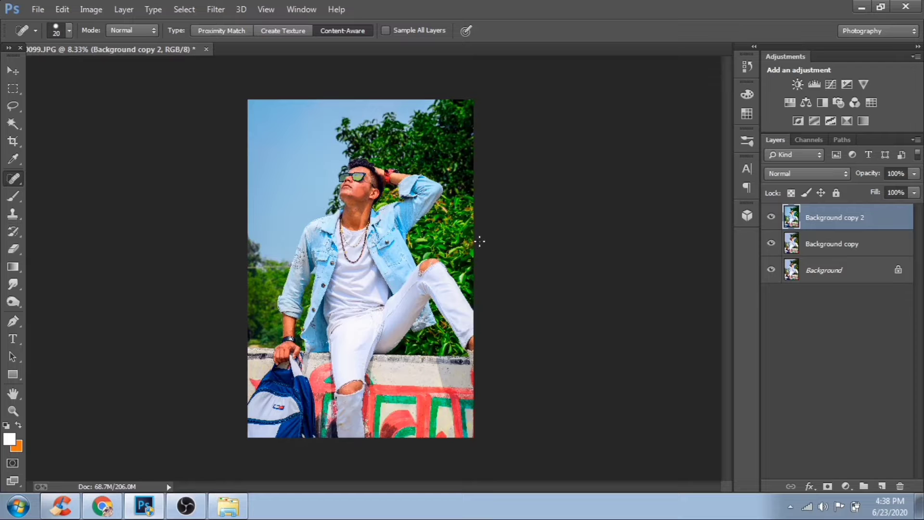
- Add a new empty layer above Background copy 2 for recolouring the man's sunglasses
{"action": "key", "text": "ctrl+plus"}
{"action": "key", "text": "ctrl+plus"}
{"action": "key", "text": "ctrl+plus"}
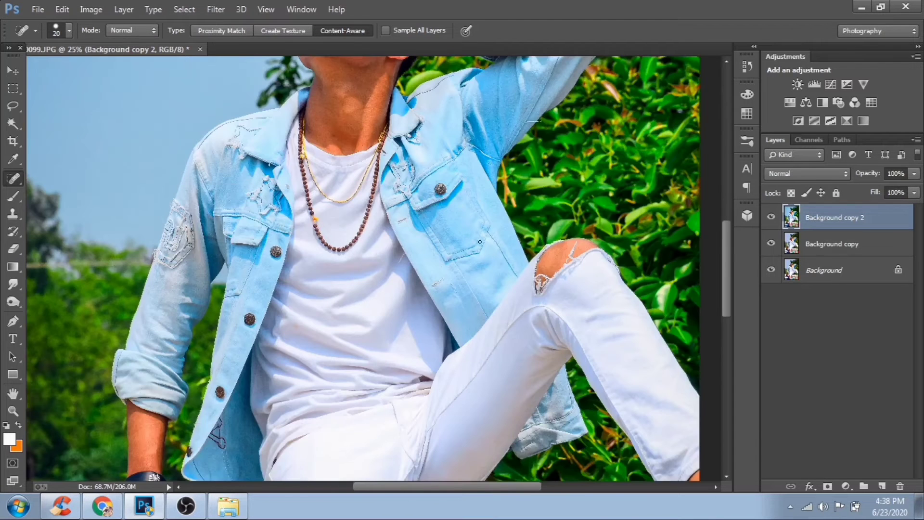
{"action": "left_click_drag", "start_coordinate": [728, 267], "coordinate": [733, 207]}
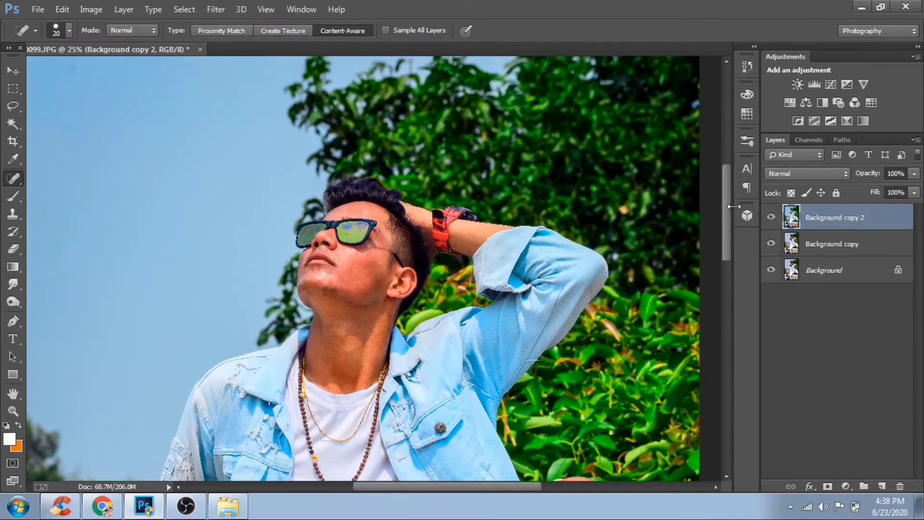
{"action": "key", "text": "ctrl+plus"}
{"action": "key", "text": "ctrl+plus"}
{"action": "key", "text": "ctrl+plus"}
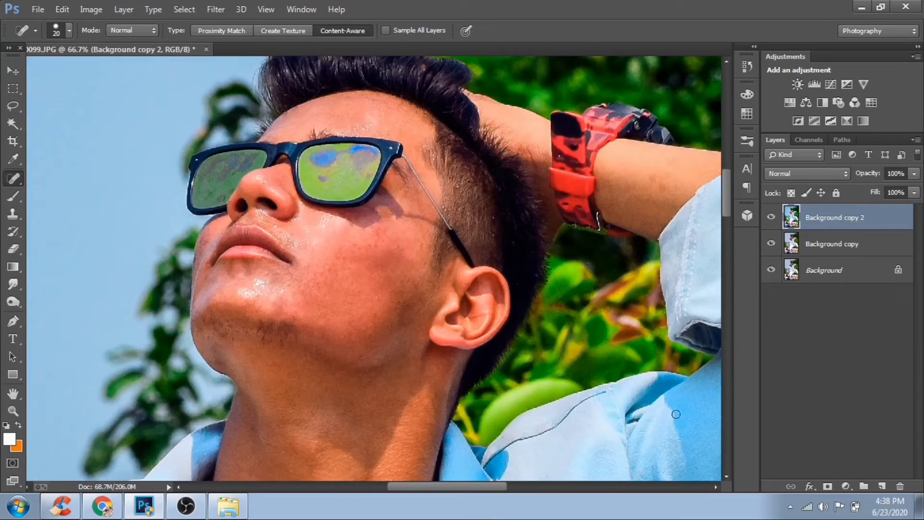
{"action": "scroll", "coordinate": [728, 195], "scroll_direction": "up", "scroll_amount": 3}
{"action": "left_click", "coordinate": [864, 486]}
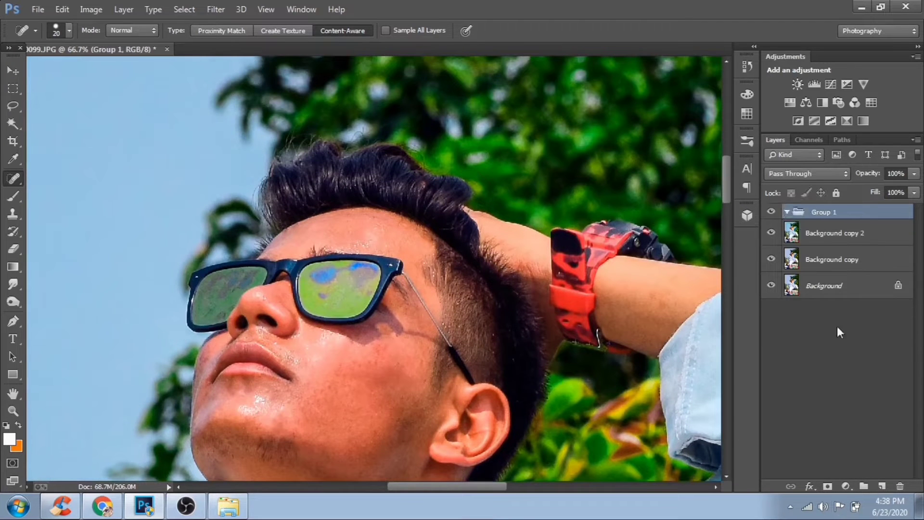
{"action": "key", "text": "ctrl+z"}
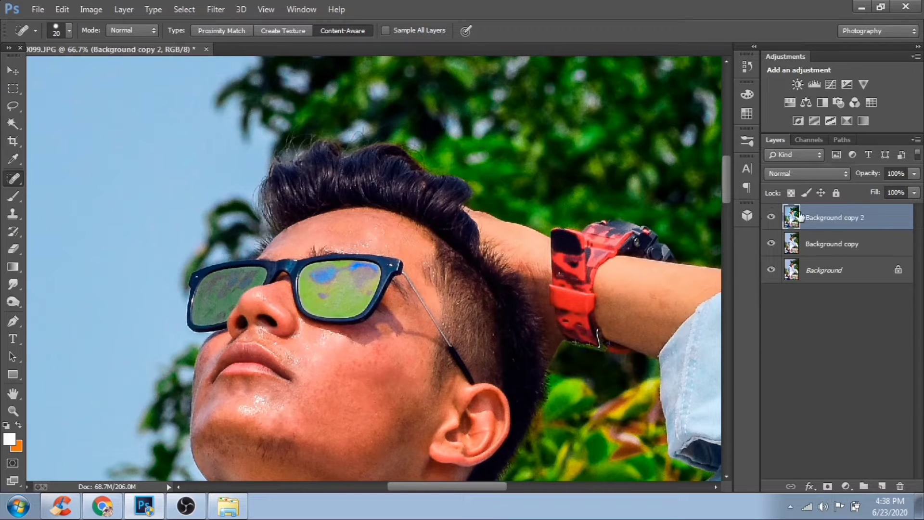
{"action": "left_click", "coordinate": [881, 486]}
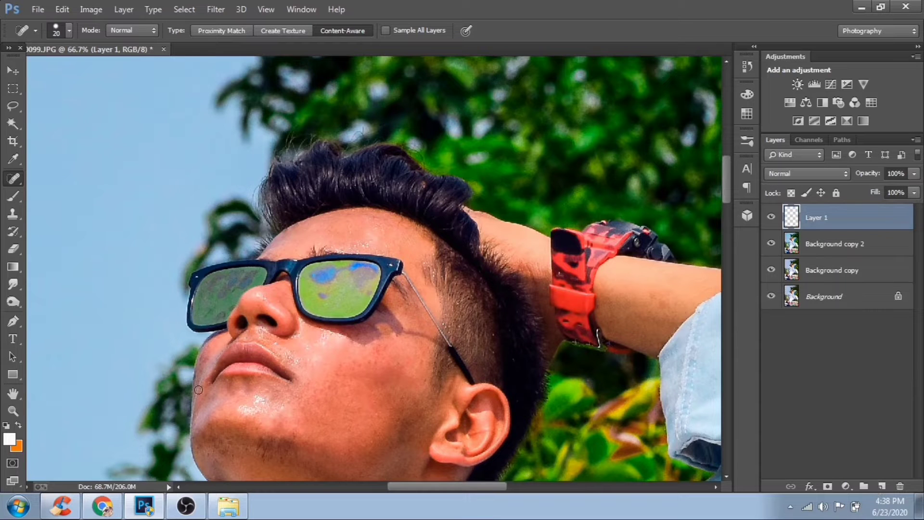
- Trace the inner edge of the sunglasses lens with the green reflection using the Pen tool
{"action": "key", "text": "ctrl+plus"}
{"action": "left_click_drag", "start_coordinate": [190, 297], "coordinate": [291, 294]}
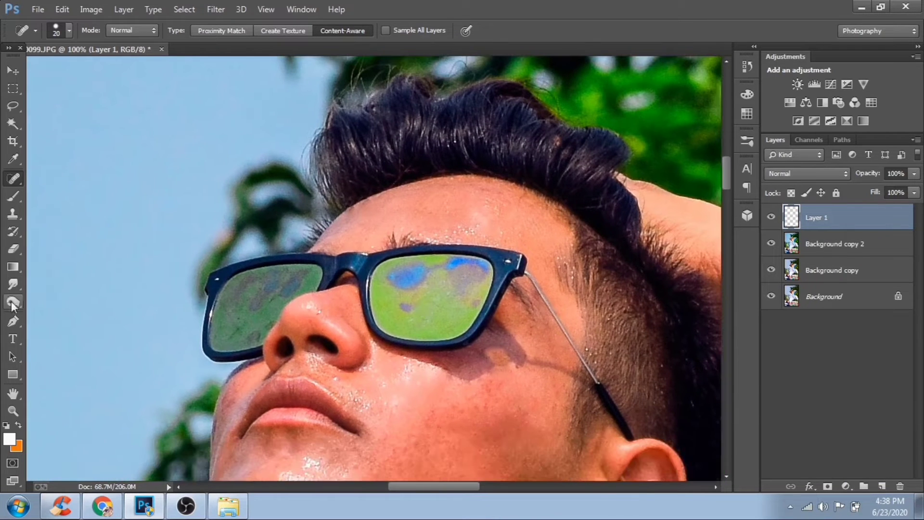
{"action": "key", "text": "p"}
{"action": "key", "text": "ctrl+plus"}
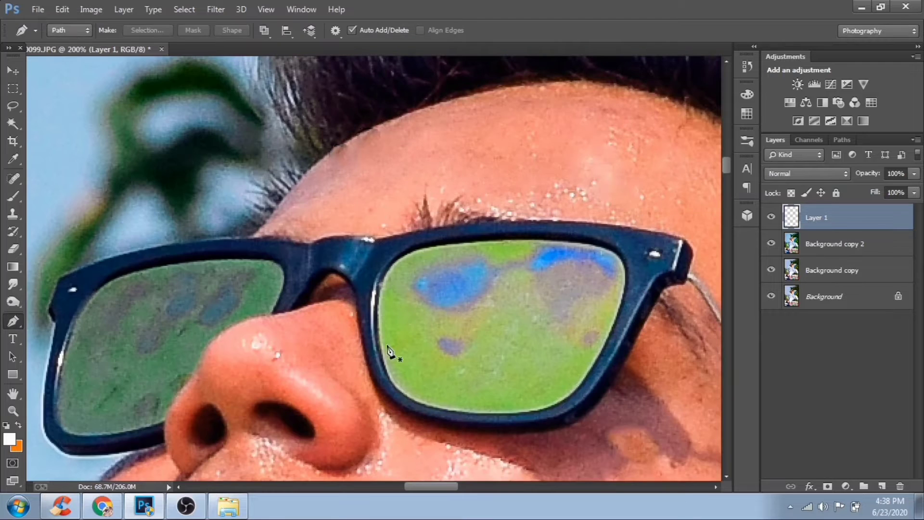
{"action": "left_click", "coordinate": [379, 314]}
{"action": "left_click", "coordinate": [379, 310]}
{"action": "left_click", "coordinate": [382, 288]}
{"action": "left_click", "coordinate": [386, 278]}
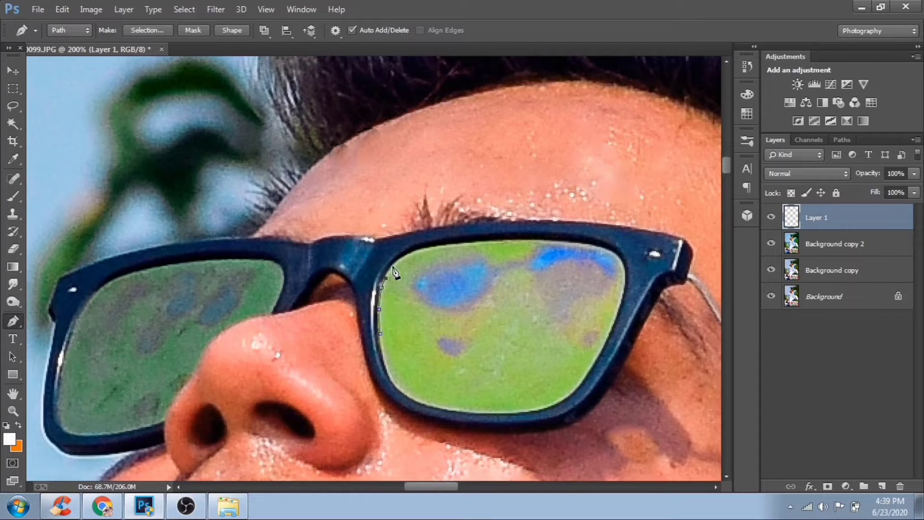
{"action": "left_click", "coordinate": [390, 270]}
{"action": "left_click", "coordinate": [396, 262]}
{"action": "left_click", "coordinate": [409, 256]}
{"action": "left_click", "coordinate": [409, 254]}
{"action": "left_click", "coordinate": [423, 250]}
{"action": "left_click", "coordinate": [475, 244]}
{"action": "left_click", "coordinate": [532, 240]}
{"action": "left_click", "coordinate": [587, 244]}
{"action": "left_click", "coordinate": [616, 253]}
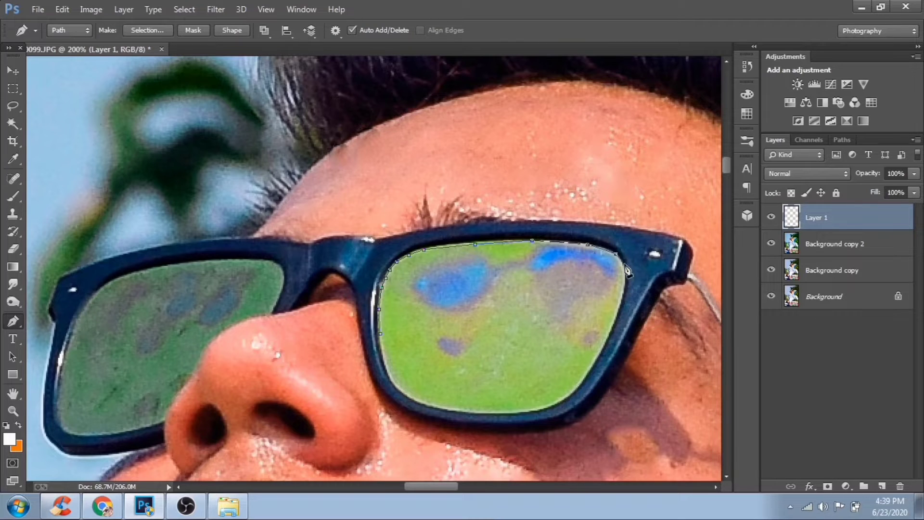
{"action": "left_click", "coordinate": [624, 268]}
{"action": "left_click", "coordinate": [624, 288]}
{"action": "left_click", "coordinate": [617, 315]}
{"action": "left_click", "coordinate": [600, 352]}
{"action": "left_click", "coordinate": [583, 379]}
{"action": "left_click", "coordinate": [557, 403]}
{"action": "left_click", "coordinate": [574, 393]}
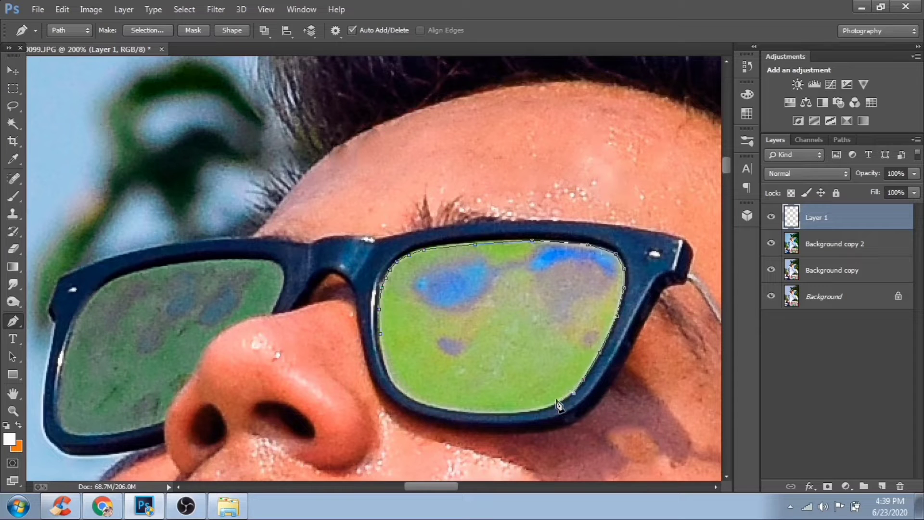
{"action": "left_click", "coordinate": [544, 407]}
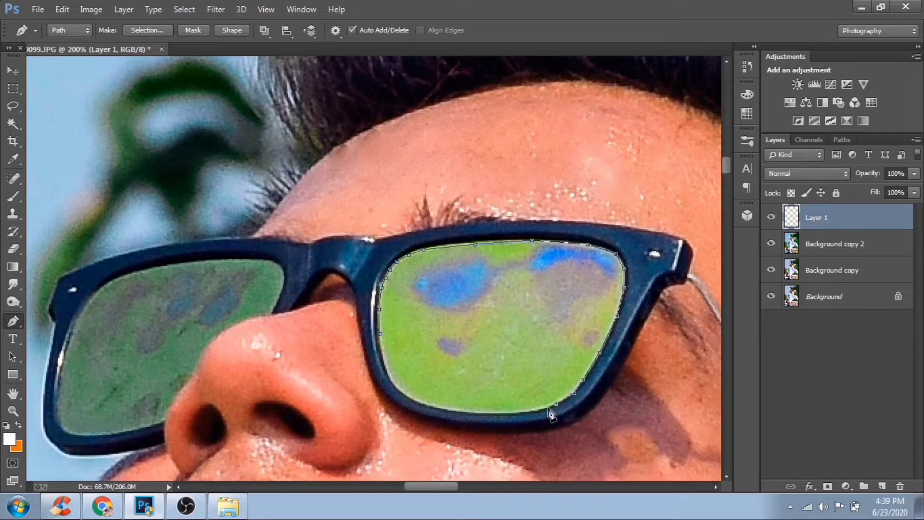
{"action": "left_click", "coordinate": [501, 413]}
{"action": "key", "text": "ctrl+z"}
{"action": "left_click", "coordinate": [510, 412]}
{"action": "left_click", "coordinate": [482, 412]}
{"action": "left_click", "coordinate": [444, 407]}
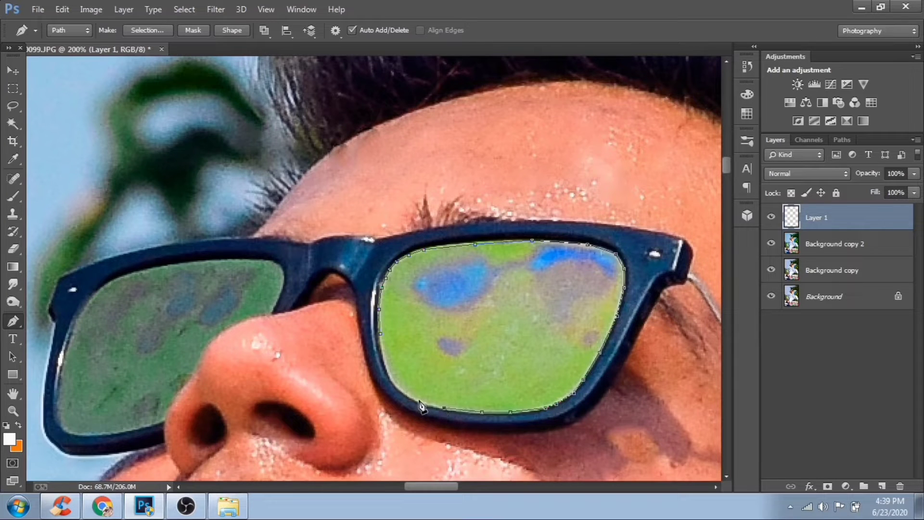
{"action": "left_click", "coordinate": [419, 401]}
{"action": "left_click", "coordinate": [400, 389]}
{"action": "left_click", "coordinate": [389, 375]}
{"action": "left_click", "coordinate": [381, 351]}
- Close the path around the lens and convert it into a selection
{"action": "right_click", "coordinate": [380, 330]}
{"action": "left_click", "coordinate": [438, 233]}
{"action": "left_click", "coordinate": [532, 146]}
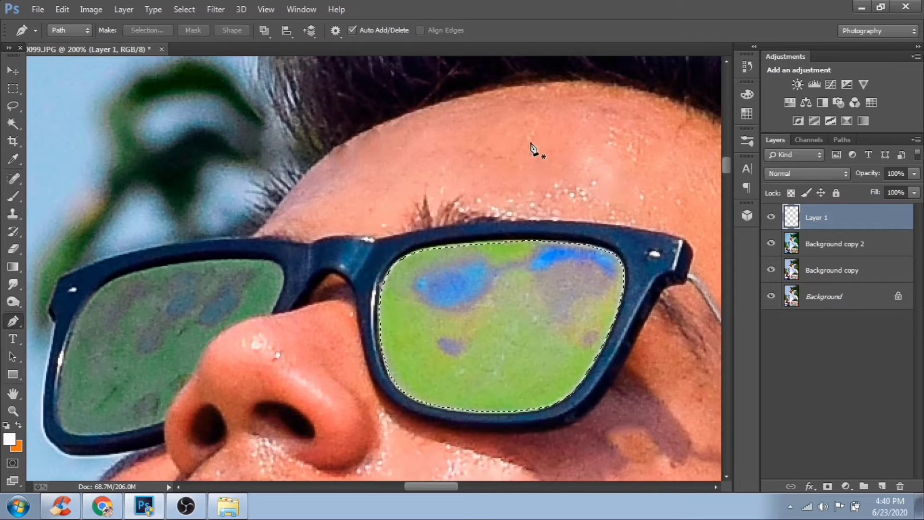
- Add another empty layer on top, and paint the selected lens solid orange on Layer 1 with the Brush tool
{"action": "left_click", "coordinate": [879, 486]}
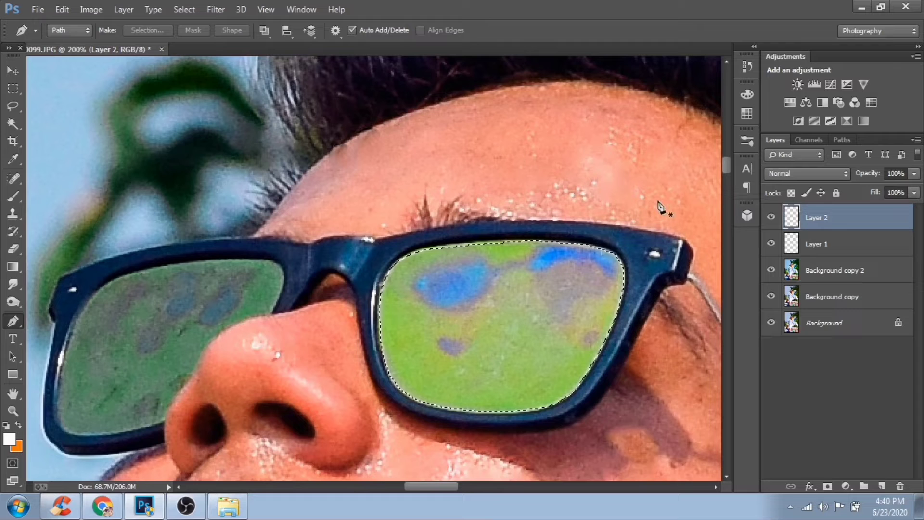
{"action": "left_click", "coordinate": [817, 250]}
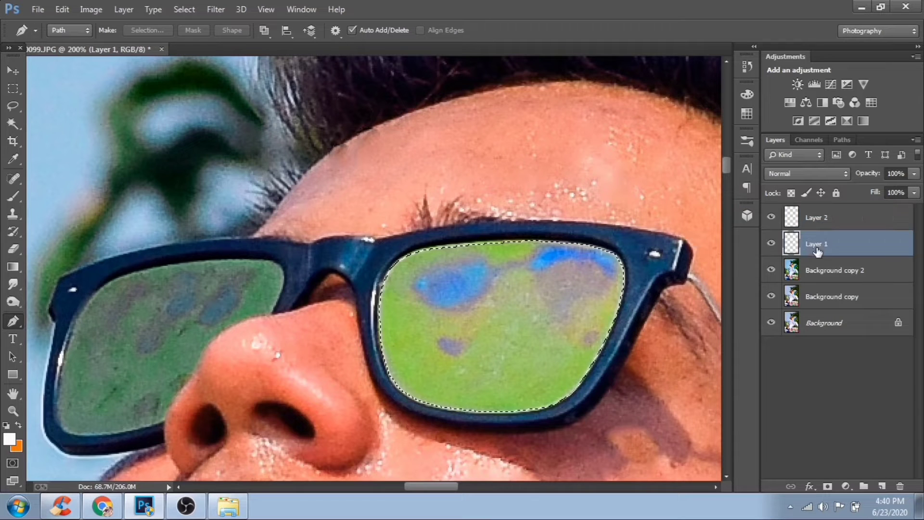
{"action": "left_click", "coordinate": [18, 424]}
{"action": "left_click", "coordinate": [13, 198]}
{"action": "mouse_move", "coordinate": [423, 380]}
{"action": "left_mouse_down"}
{"action": "mouse_move", "coordinate": [443, 336]}
{"action": "mouse_move", "coordinate": [547, 279]}
{"action": "mouse_move", "coordinate": [540, 359]}
{"action": "mouse_move", "coordinate": [456, 375]}
{"action": "left_mouse_up"}
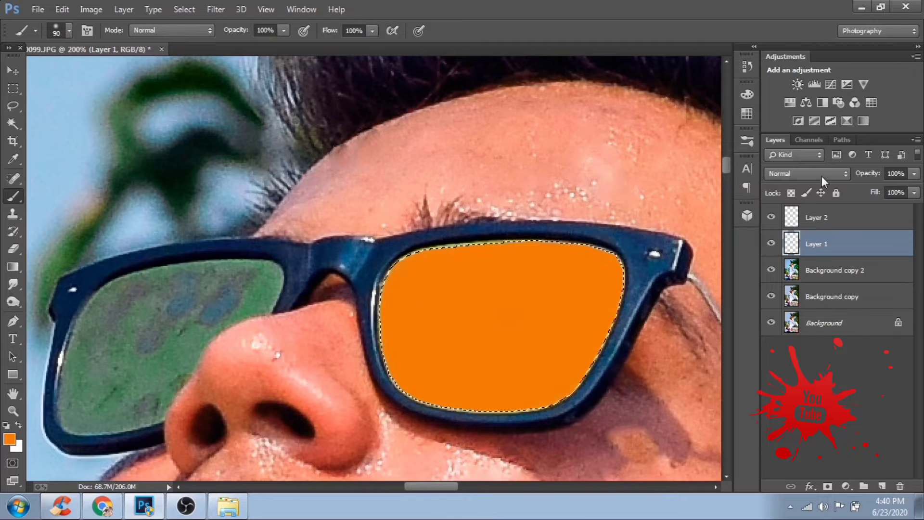
{"action": "left_click", "coordinate": [817, 217]}
{"action": "left_click", "coordinate": [15, 320]}
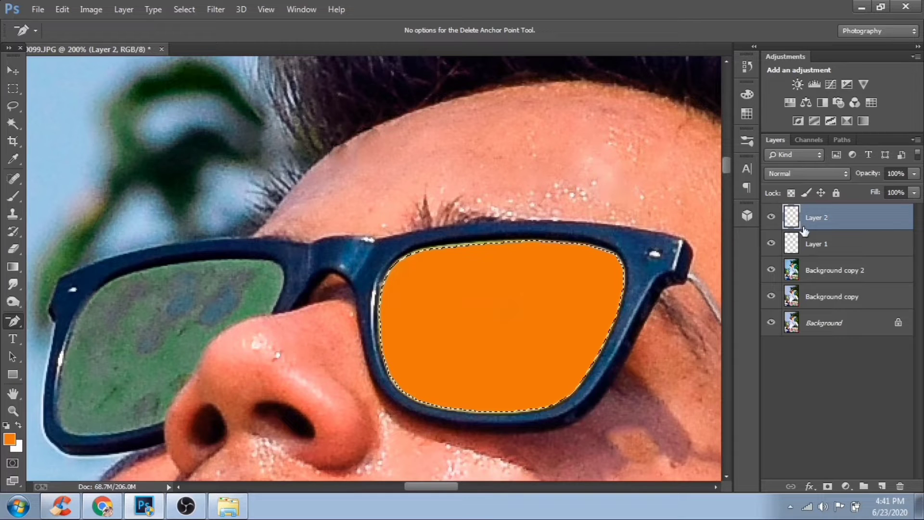
{"action": "right_click", "coordinate": [821, 223]}
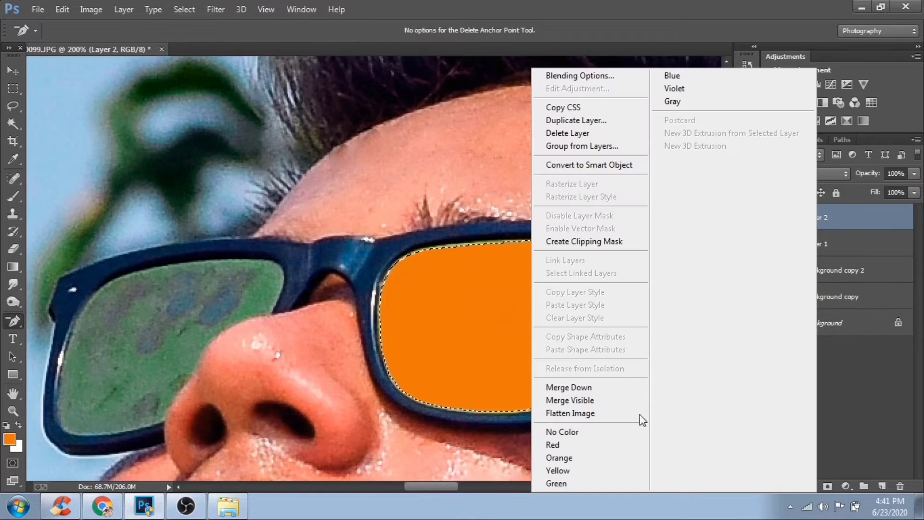
{"action": "left_click", "coordinate": [633, 138]}
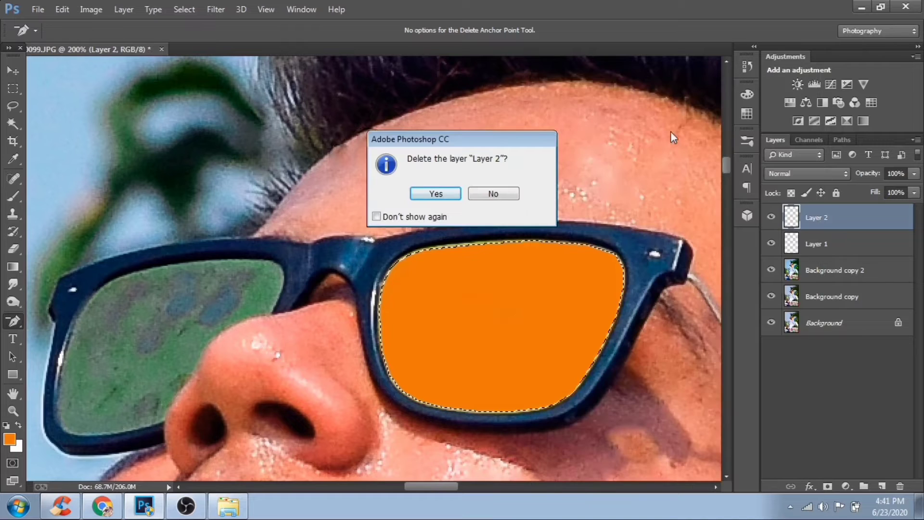
{"action": "left_click", "coordinate": [416, 193]}
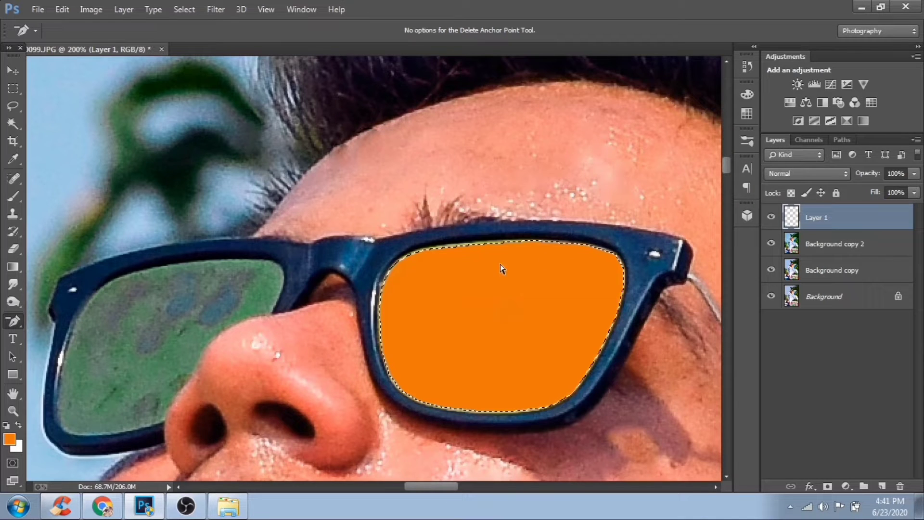
{"action": "key", "text": "ctrl+z"}
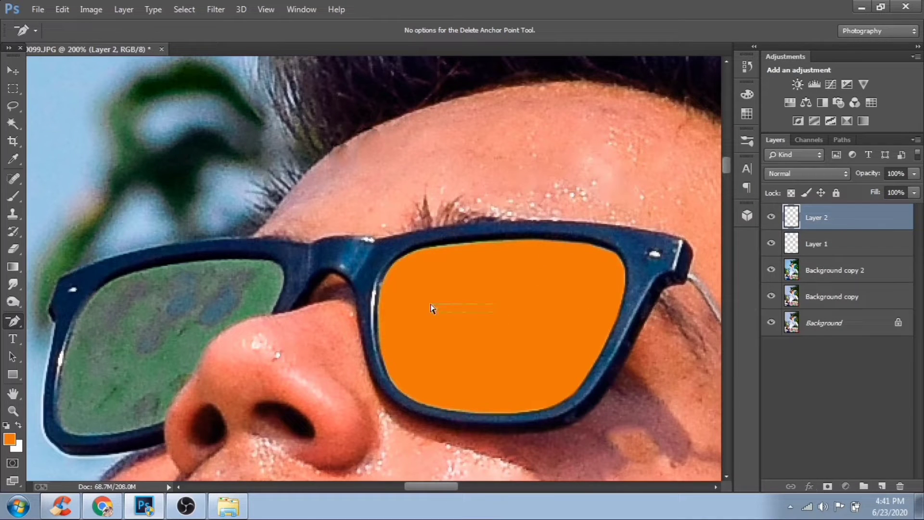
- Try moving the orange lens shape on Layer 2 over the other sunglasses lens, and delete that layer
{"action": "key", "text": "v"}
{"action": "left_click_drag", "start_coordinate": [506, 305], "coordinate": [216, 310]}
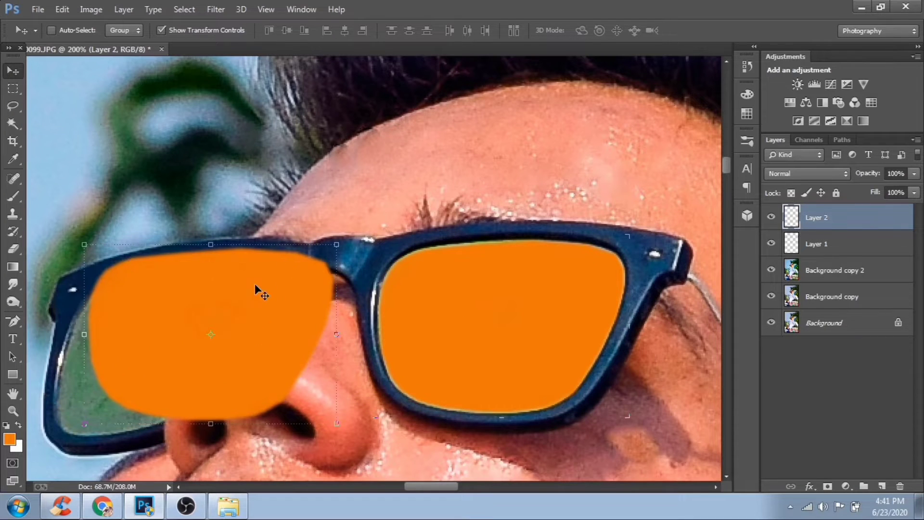
{"action": "key", "text": "Delete"}
- Turn off the transform controls for the Move tool and add a new empty layer above Layer 1
{"action": "left_click", "coordinate": [161, 30]}
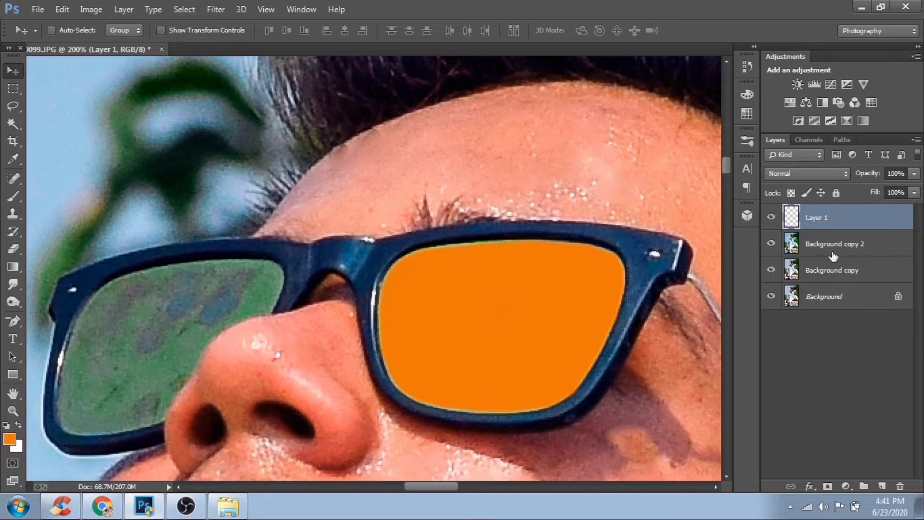
{"action": "left_click", "coordinate": [881, 486]}
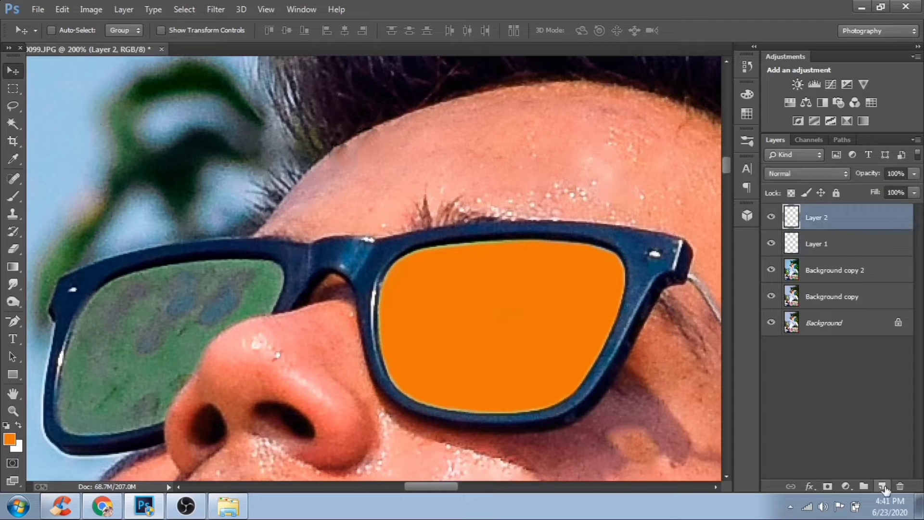
- Trace a Pen tool path around the green sunglasses lens, following the inner frame edge and the nose contour
{"action": "key", "text": "ctrl+plus"}
{"action": "left_click_drag", "start_coordinate": [181, 355], "coordinate": [415, 287]}
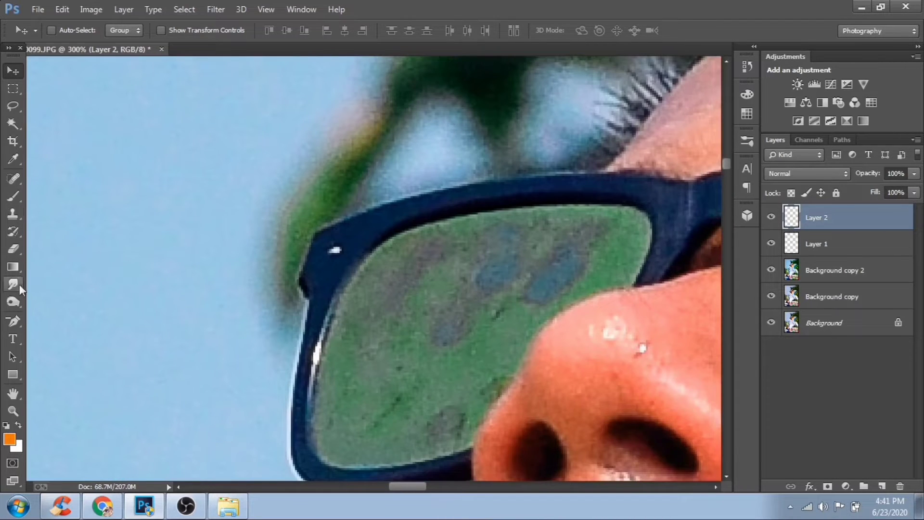
{"action": "left_click_drag", "start_coordinate": [14, 320], "coordinate": [57, 318]}
{"action": "left_click", "coordinate": [313, 395]}
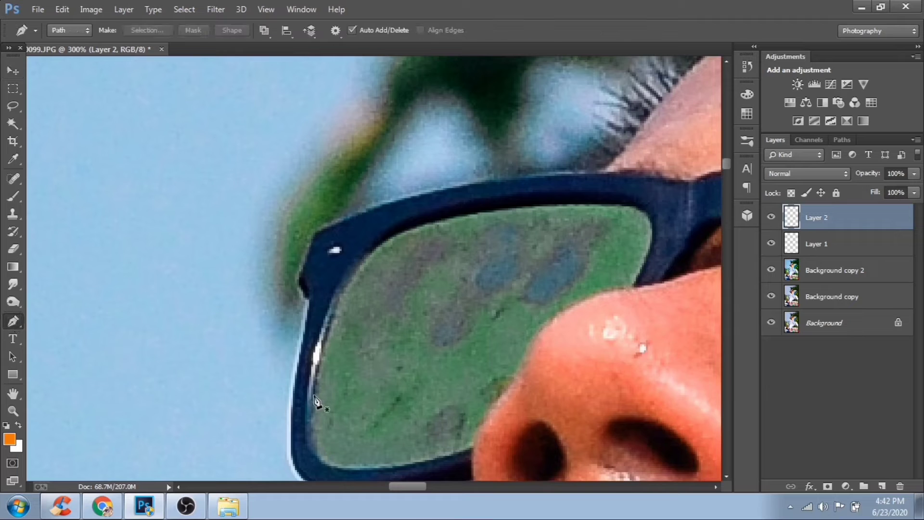
{"action": "left_click", "coordinate": [319, 357]}
{"action": "left_click", "coordinate": [330, 321]}
{"action": "left_click", "coordinate": [337, 295]}
{"action": "left_click", "coordinate": [356, 275]}
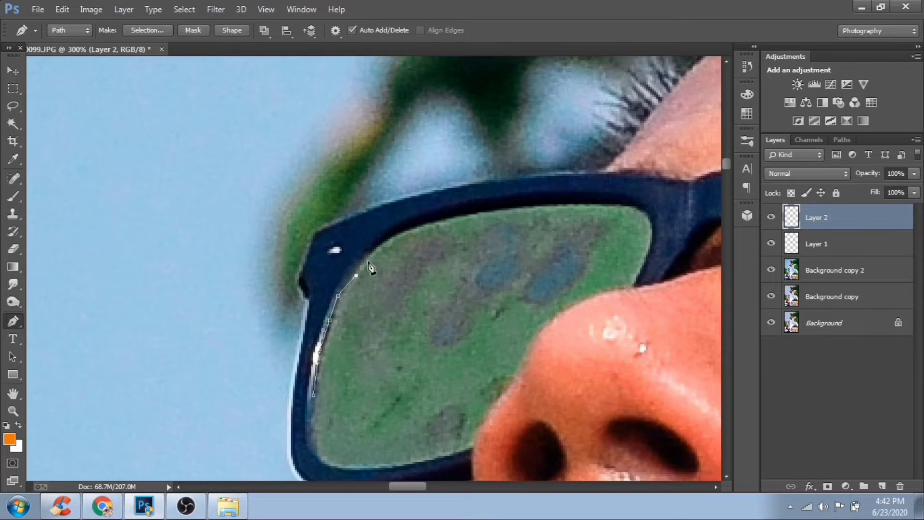
{"action": "left_click", "coordinate": [368, 254]}
{"action": "left_click", "coordinate": [409, 232]}
{"action": "left_click", "coordinate": [448, 219]}
{"action": "left_click", "coordinate": [490, 215]}
{"action": "left_click", "coordinate": [527, 209]}
{"action": "left_click", "coordinate": [572, 205]}
{"action": "left_click", "coordinate": [626, 207]}
{"action": "left_click", "coordinate": [644, 212]}
{"action": "left_click", "coordinate": [652, 226]}
{"action": "left_click", "coordinate": [650, 247]}
{"action": "left_click", "coordinate": [636, 278]}
{"action": "left_click", "coordinate": [628, 285]}
{"action": "left_click", "coordinate": [602, 292]}
{"action": "left_click", "coordinate": [580, 300]}
{"action": "left_click", "coordinate": [549, 319]}
{"action": "left_click", "coordinate": [536, 336]}
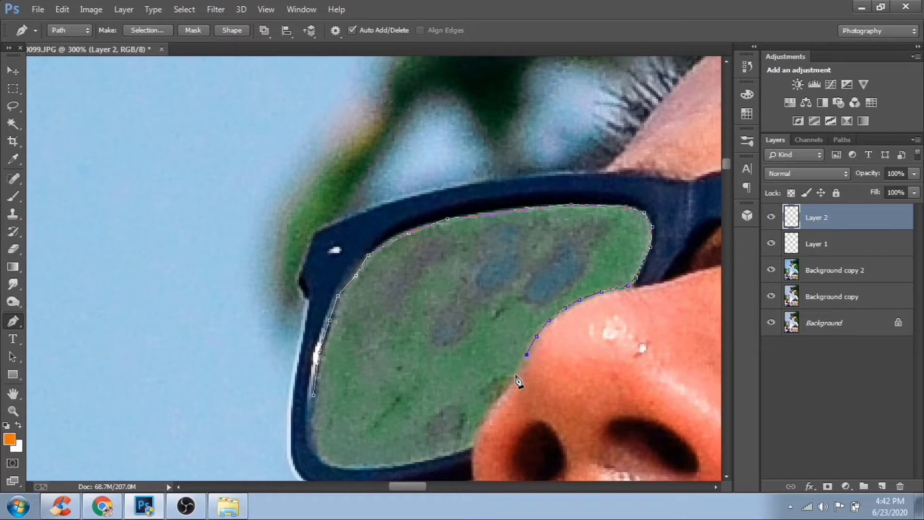
{"action": "left_click", "coordinate": [516, 375]}
{"action": "left_click", "coordinate": [502, 390]}
{"action": "left_click", "coordinate": [492, 403]}
{"action": "left_click", "coordinate": [486, 413]}
{"action": "left_click", "coordinate": [479, 429]}
{"action": "left_click", "coordinate": [470, 445]}
{"action": "left_click", "coordinate": [435, 458]}
{"action": "left_click", "coordinate": [398, 465]}
{"action": "left_click", "coordinate": [360, 465]}
{"action": "left_click", "coordinate": [332, 462]}
{"action": "left_click", "coordinate": [316, 451]}
{"action": "left_click", "coordinate": [312, 438]}
- Convert the lens path into a selection, paint it solid orange on Layer 2 with the Brush tool, and deselect
{"action": "right_click", "coordinate": [321, 383]}
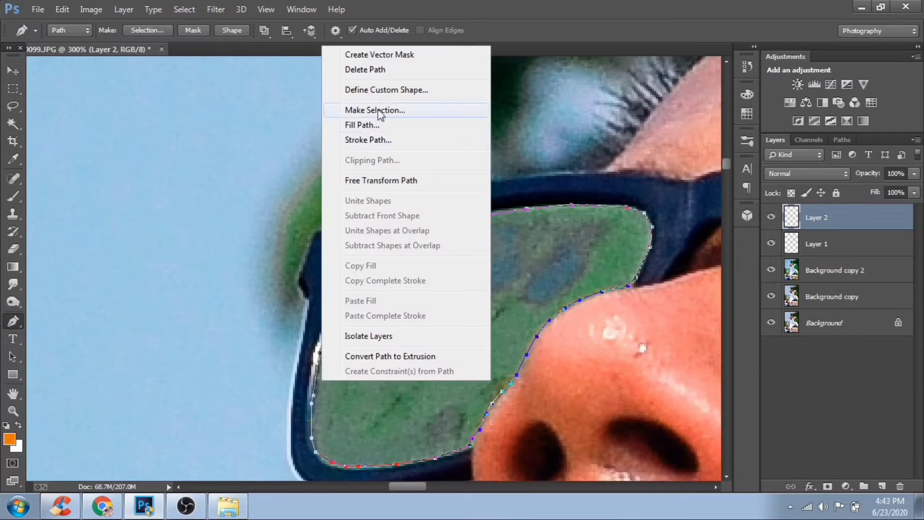
{"action": "left_click", "coordinate": [377, 116]}
{"action": "left_click", "coordinate": [543, 143]}
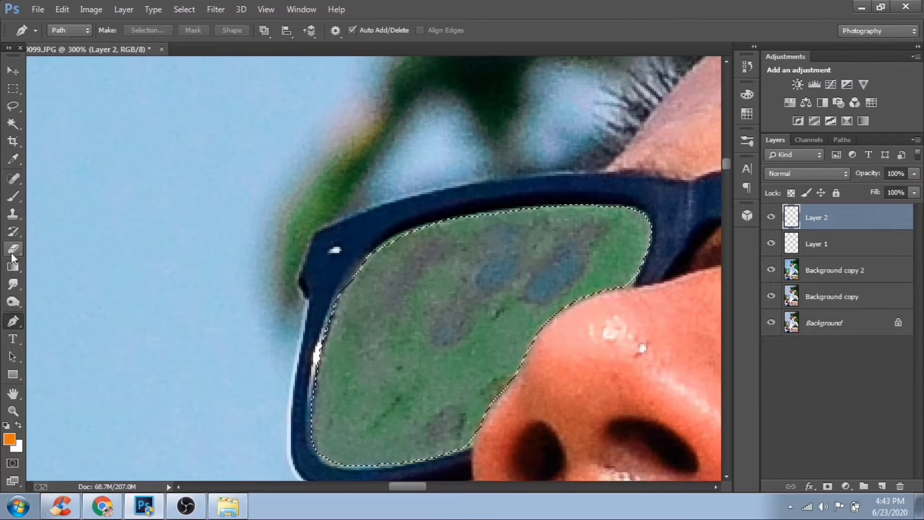
{"action": "left_click", "coordinate": [17, 198]}
{"action": "mouse_move", "coordinate": [371, 391]}
{"action": "left_mouse_down"}
{"action": "mouse_move", "coordinate": [455, 359]}
{"action": "mouse_move", "coordinate": [291, 354]}
{"action": "left_mouse_up"}
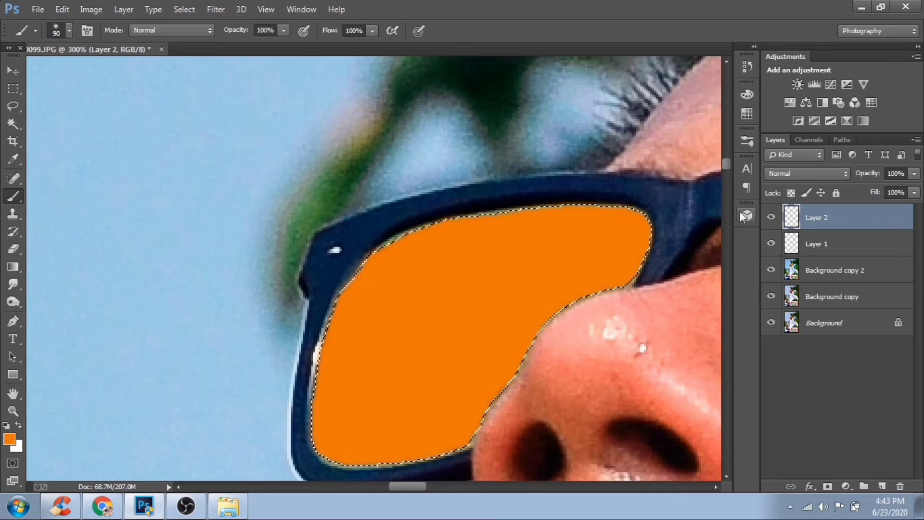
{"action": "key", "text": "ctrl+d"}
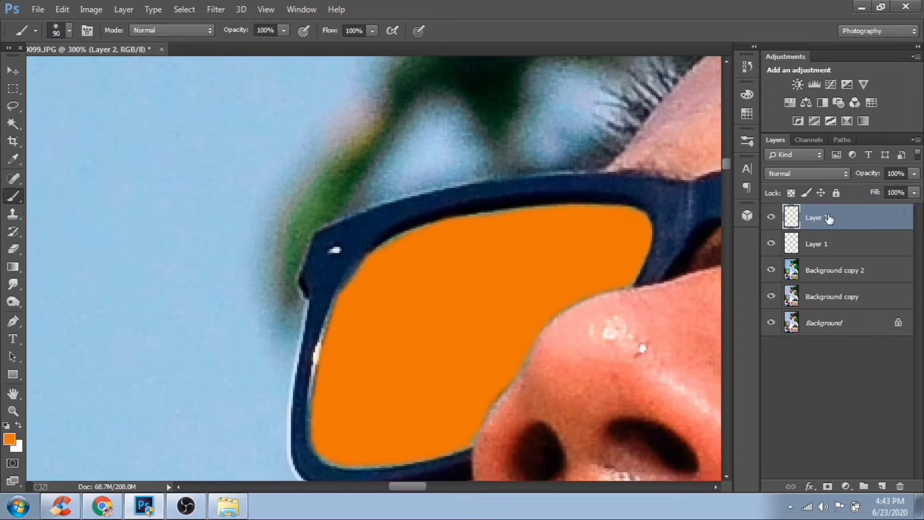
- Merge Layer 2 down into Layer 1 and lower the merged layer's opacity to 87%
{"action": "right_click", "coordinate": [829, 219]}
{"action": "left_click", "coordinate": [599, 384]}
{"action": "key", "text": "ctrl+minus"}
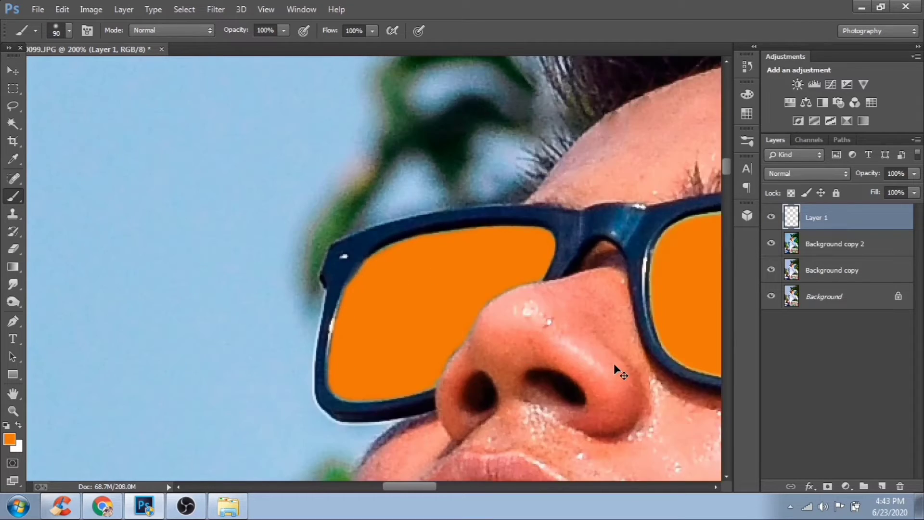
{"action": "key", "text": "ctrl+minus"}
{"action": "left_click_drag", "start_coordinate": [914, 173], "coordinate": [907, 194]}
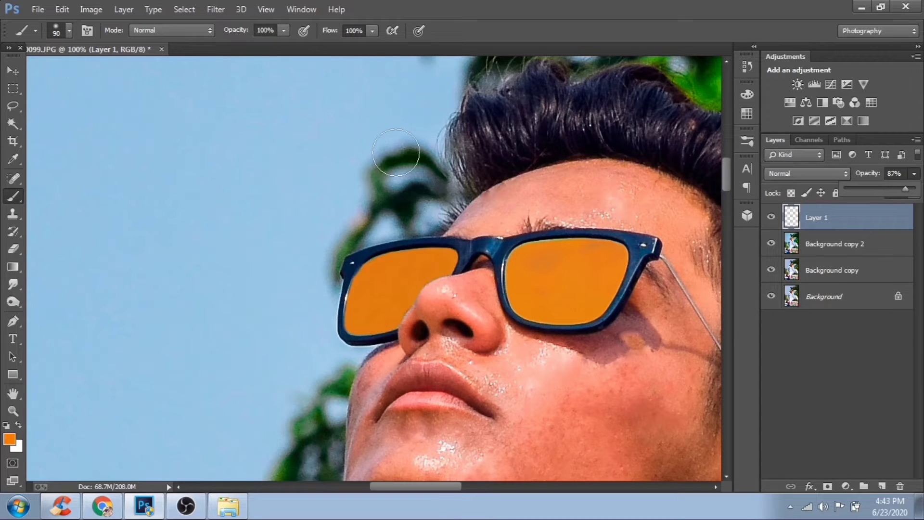
- Shift the hue of both lenses on Layer 1 from orange to pink with a Hue/Saturation adjustment
{"action": "key", "text": "ctrl+plus"}
{"action": "left_click_drag", "start_coordinate": [552, 215], "coordinate": [279, 300]}
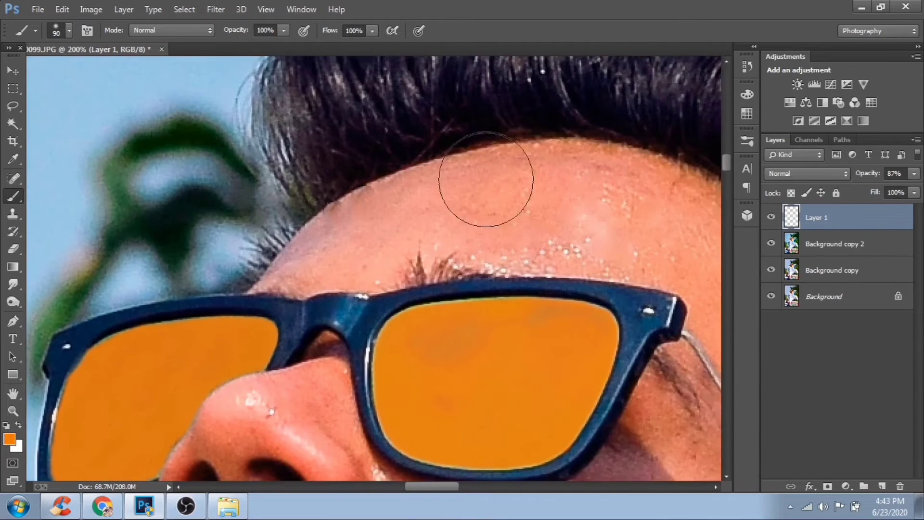
{"action": "left_click", "coordinate": [14, 76]}
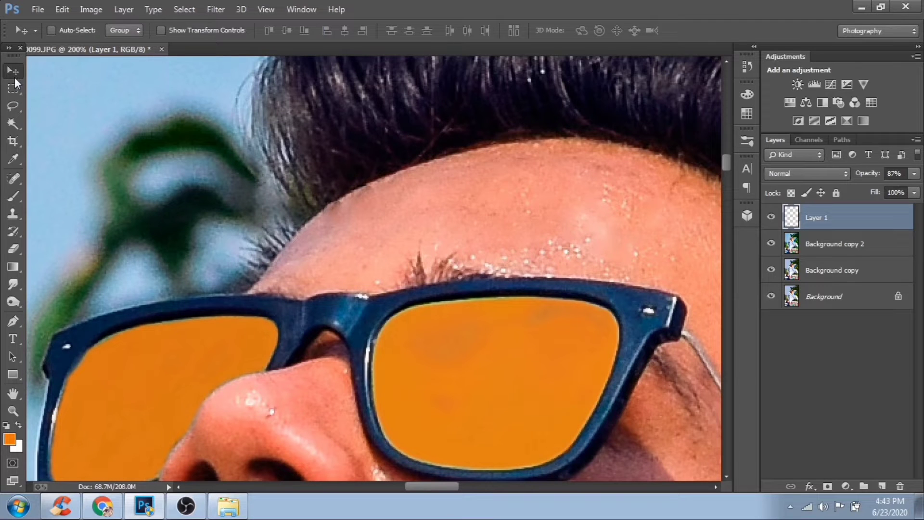
{"action": "key", "text": "i"}
{"action": "key", "text": "ctrl+u"}
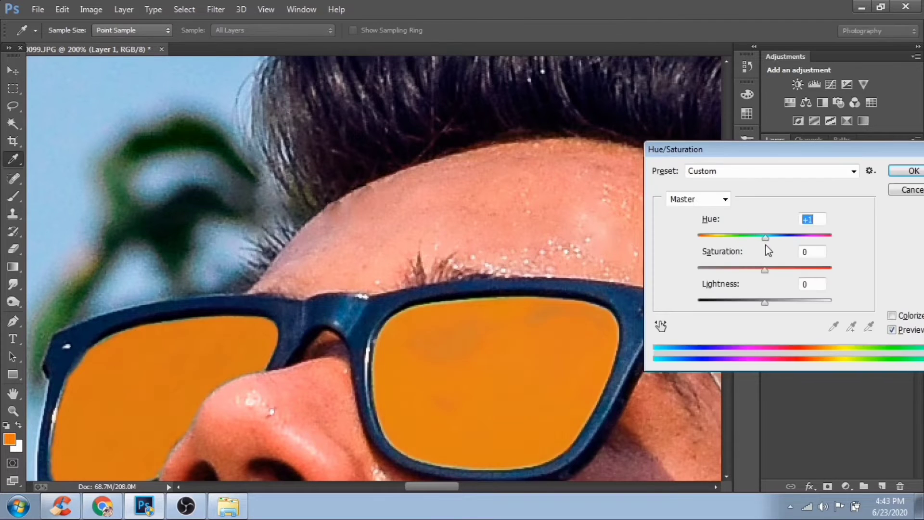
{"action": "left_click_drag", "start_coordinate": [765, 238], "coordinate": [734, 238]}
{"action": "left_click", "coordinate": [912, 170]}
{"action": "key", "text": "v"}
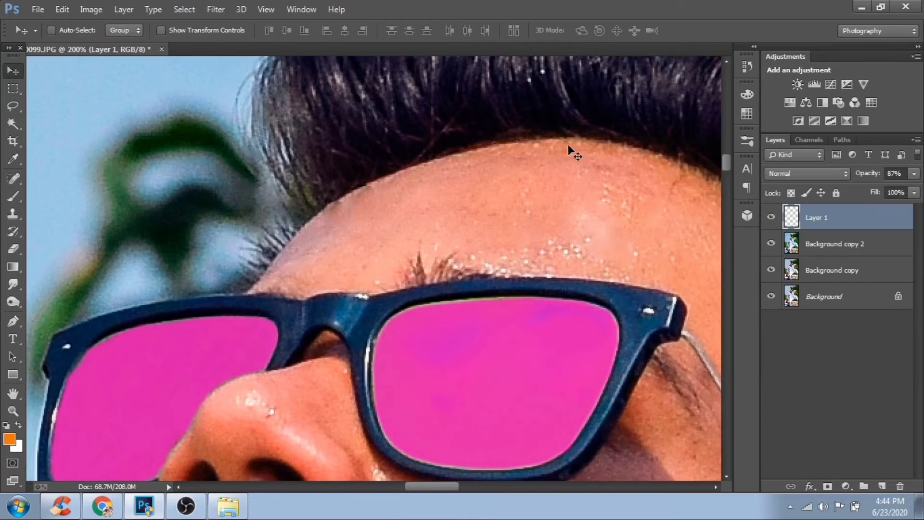
- Apply another Hue/Saturation adjustment to Layer 1 with hue -138 to turn the lenses cyan
{"action": "key", "text": "ctrl+minus"}
{"action": "key", "text": "ctrl+minus"}
{"action": "key", "text": "ctrl+minus"}
{"action": "key", "text": "ctrl+minus"}
{"action": "key", "text": "ctrl+minus"}
{"action": "key", "text": "ctrl+minus"}
{"action": "key", "text": "ctrl+minus"}
{"action": "key", "text": "ctrl+minus"}
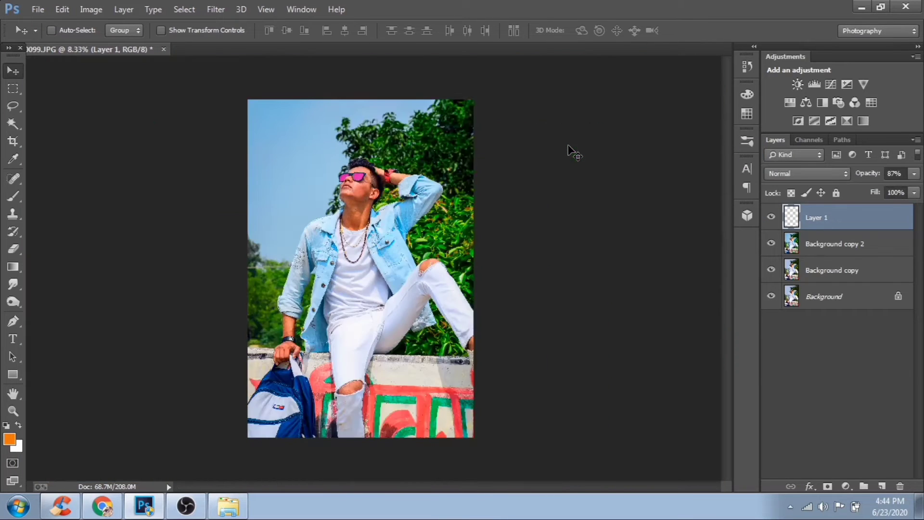
{"action": "key", "text": "ctrl+plus"}
{"action": "key", "text": "ctrl+u"}
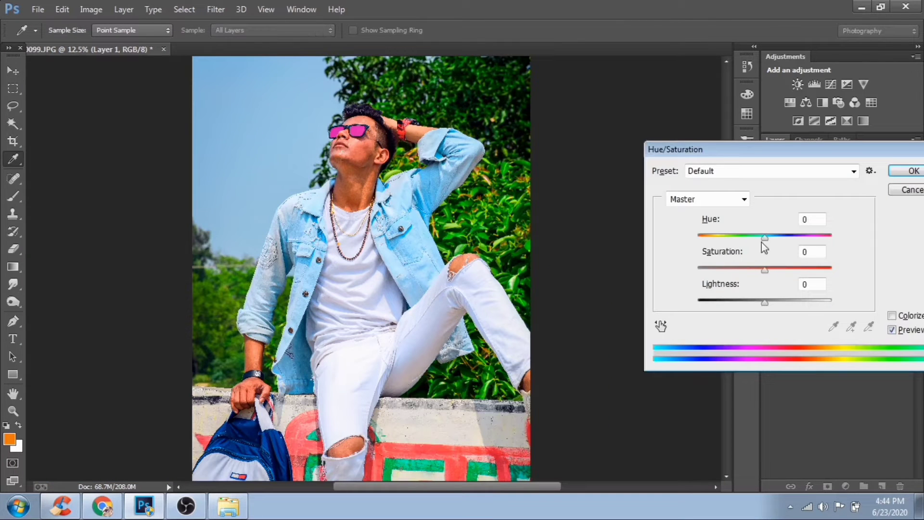
{"action": "left_click_drag", "start_coordinate": [764, 237], "coordinate": [707, 235]}
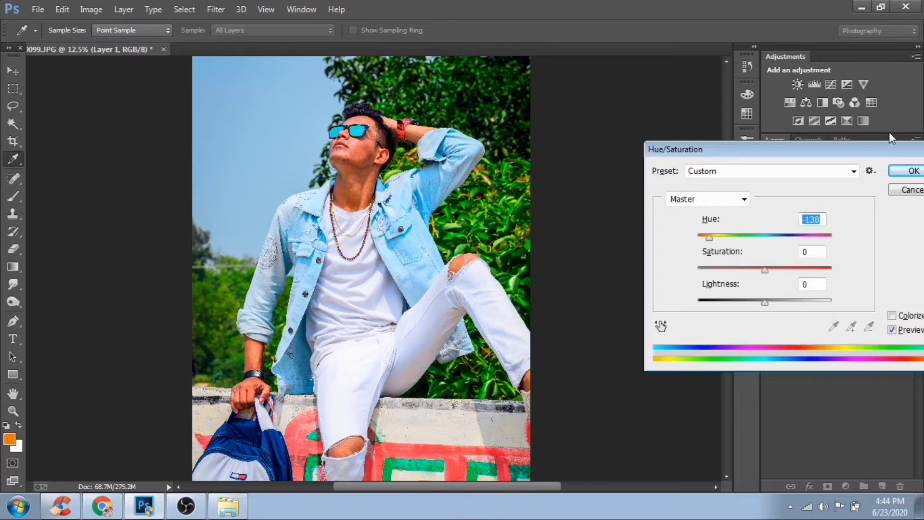
{"action": "left_click", "coordinate": [912, 171]}
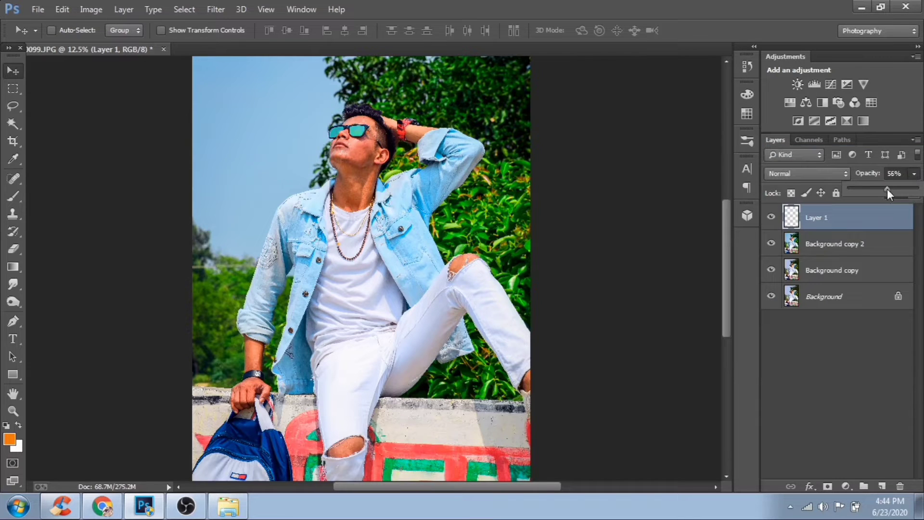
- Set Layer 1's opacity to 81% and its fill to 75% so the lenses look semi-transparent
{"action": "left_click_drag", "start_coordinate": [888, 189], "coordinate": [895, 206]}
{"action": "left_click", "coordinate": [914, 174]}
{"action": "left_click", "coordinate": [914, 193]}
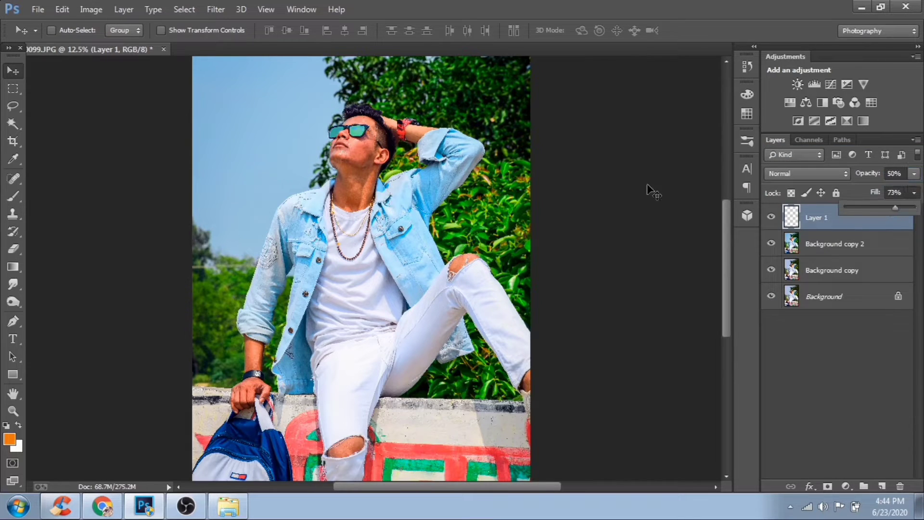
{"action": "key", "text": "ctrl+plus"}
{"action": "key", "text": "ctrl+plus"}
{"action": "left_click_drag", "start_coordinate": [509, 113], "coordinate": [524, 308]}
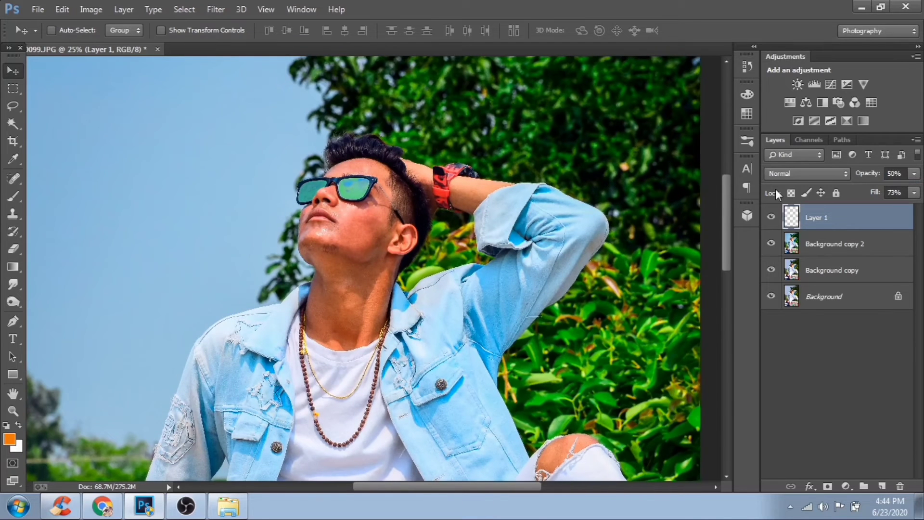
{"action": "left_click", "coordinate": [914, 174]}
{"action": "left_click_drag", "start_coordinate": [882, 188], "coordinate": [904, 189]}
{"action": "left_click", "coordinate": [913, 193]}
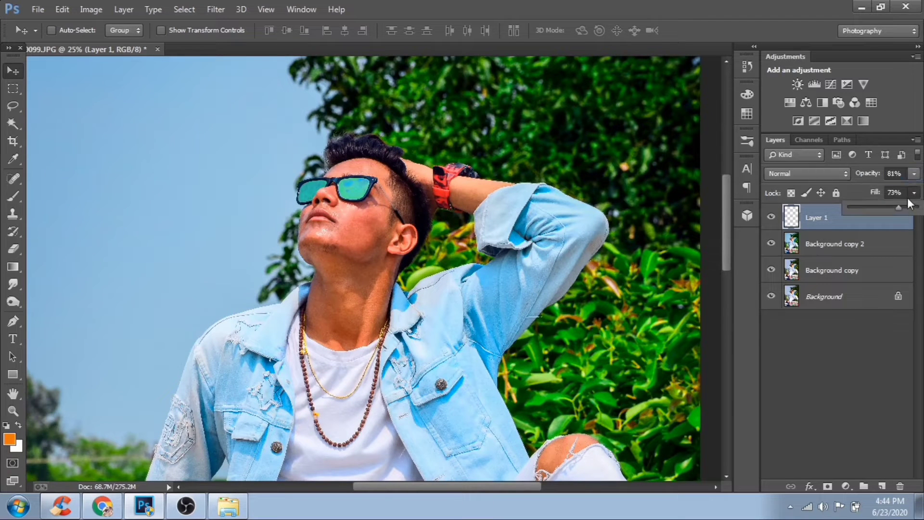
- Stamp all visible layers into a new merged layer above Layer 1
{"action": "key", "text": "ctrl+minus"}
{"action": "key", "text": "ctrl+minus"}
{"action": "key", "text": "ctrl+minus"}
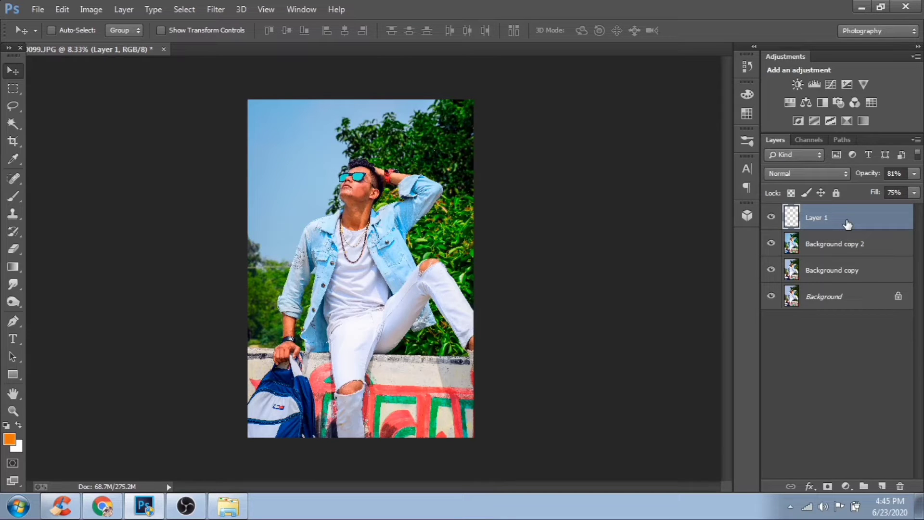
{"action": "key", "text": "ctrl+shift+alt+e"}
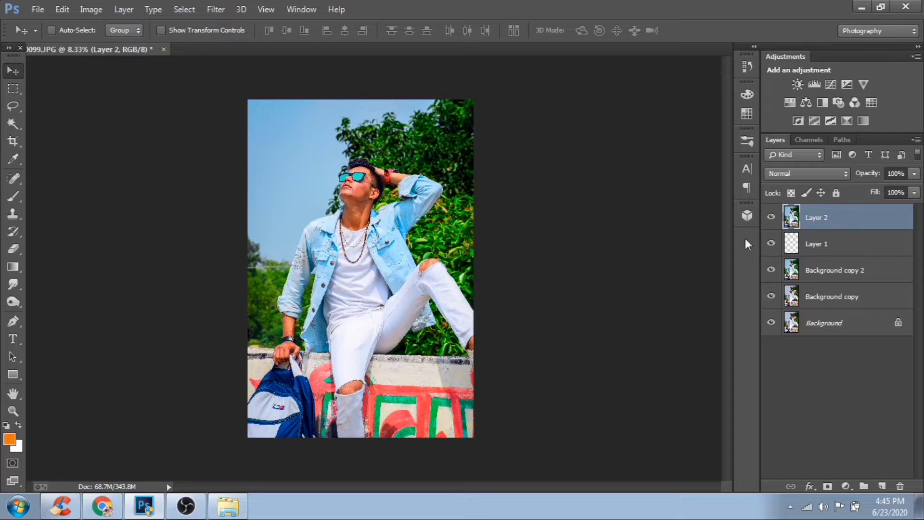
- Open the Camera Raw Filter on Layer 2 and set exposure +0.15, contrast +6, highlights -31, shadows +11 and whites -28
{"action": "left_click", "coordinate": [216, 10]}
{"action": "left_click", "coordinate": [237, 87]}
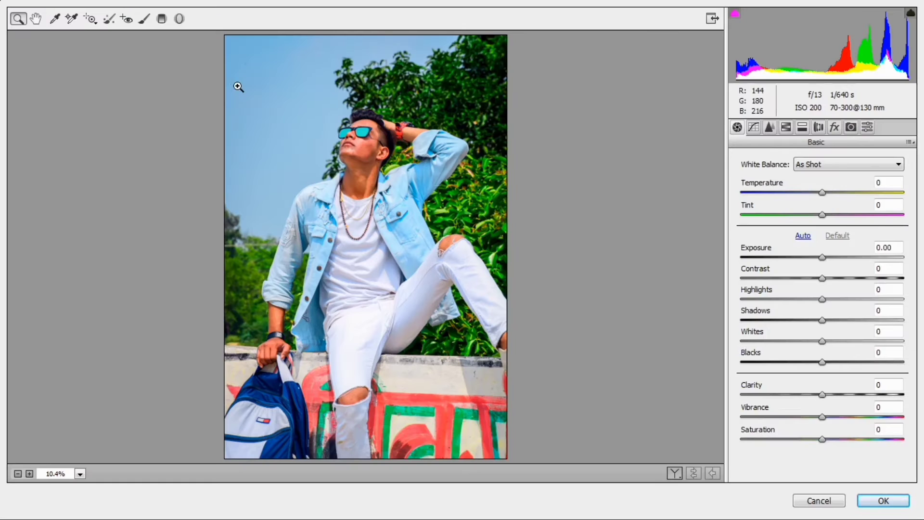
{"action": "left_click_drag", "start_coordinate": [822, 259], "coordinate": [802, 305]}
{"action": "mouse_move", "coordinate": [822, 340]}
{"action": "left_mouse_down"}
{"action": "mouse_move", "coordinate": [796, 342]}
{"action": "mouse_move", "coordinate": [804, 342]}
{"action": "left_mouse_up"}
{"action": "left_click", "coordinate": [822, 363]}
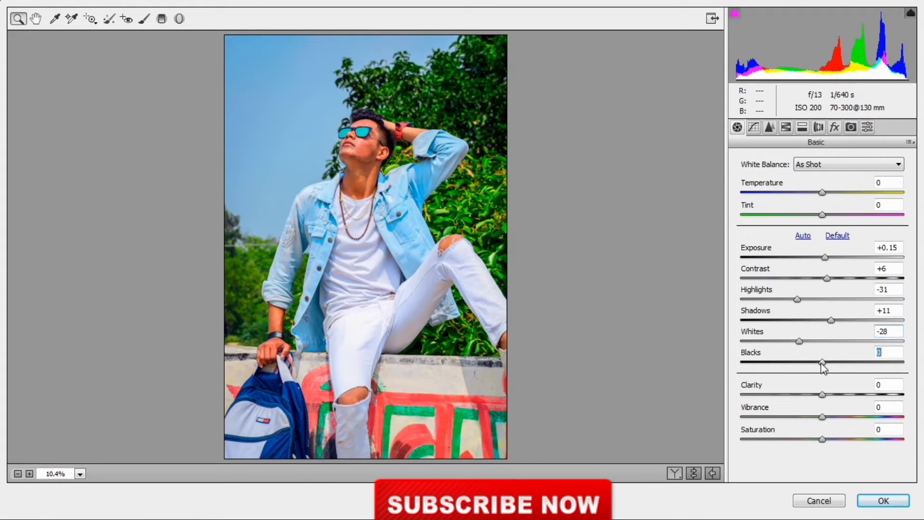
{"action": "left_click", "coordinate": [823, 394]}
- Set the sharpening amount to 29 with masking 21, and add some luminance noise reduction
{"action": "left_click", "coordinate": [769, 127]}
{"action": "left_click_drag", "start_coordinate": [741, 182], "coordinate": [772, 182]}
{"action": "left_click_drag", "start_coordinate": [741, 249], "coordinate": [776, 250]}
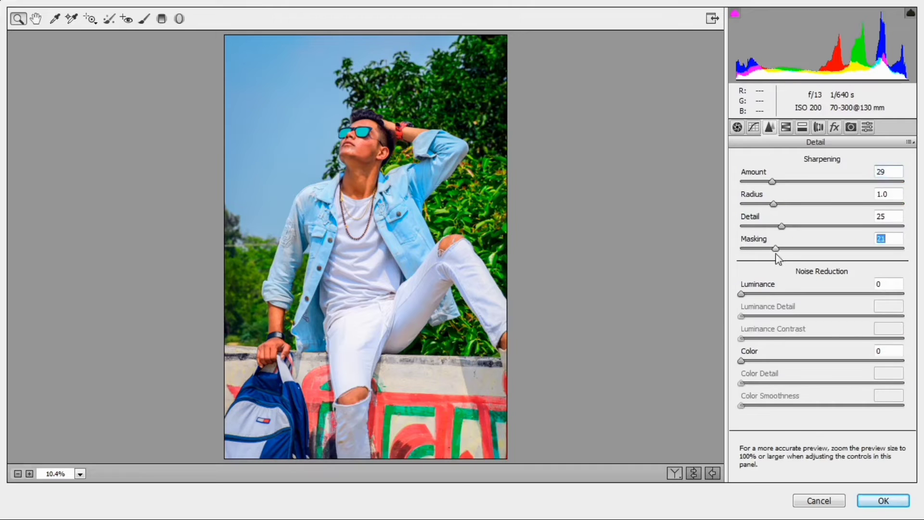
{"action": "left_click_drag", "start_coordinate": [741, 294], "coordinate": [771, 295]}
- Set the HSL hue values to greens +21, aquas +8 and blues +22
{"action": "left_click", "coordinate": [786, 127]}
{"action": "left_click_drag", "start_coordinate": [819, 246], "coordinate": [805, 314]}
{"action": "left_click", "coordinate": [742, 179]}
{"action": "double_click", "coordinate": [804, 268]}
{"action": "left_click_drag", "start_coordinate": [836, 318], "coordinate": [840, 337]}
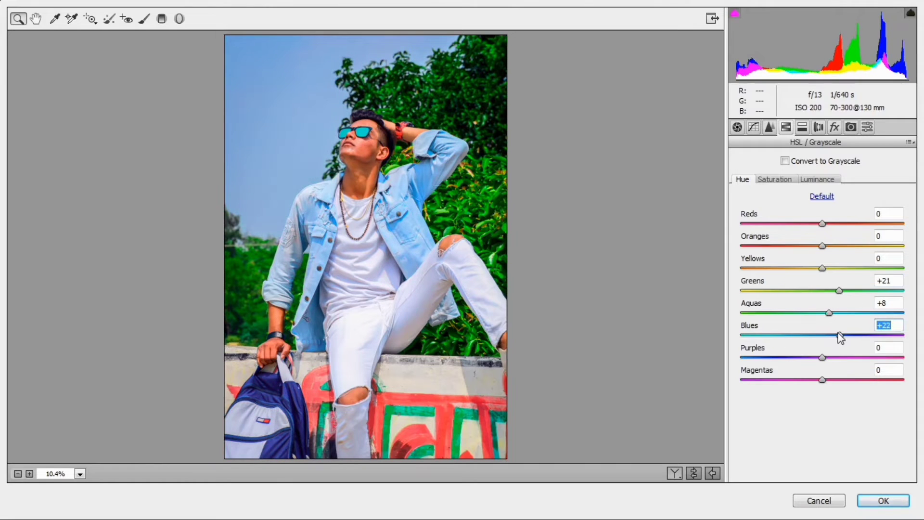
- Set HSL saturation to oranges +1, yellows +6, greens +19, aquas +11 and blues +5, then luminance to oranges +4 with brighter blues
{"action": "left_click", "coordinate": [775, 179]}
{"action": "left_click_drag", "start_coordinate": [822, 246], "coordinate": [827, 336]}
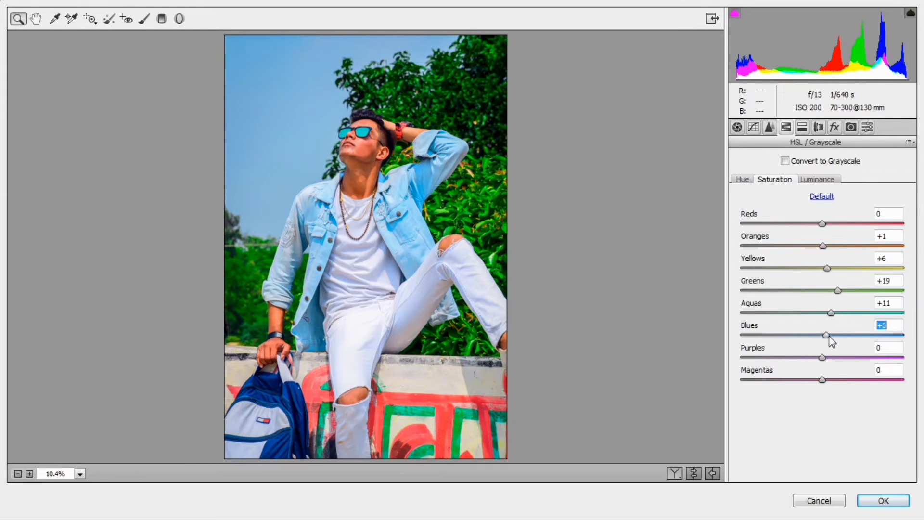
{"action": "left_click", "coordinate": [817, 179]}
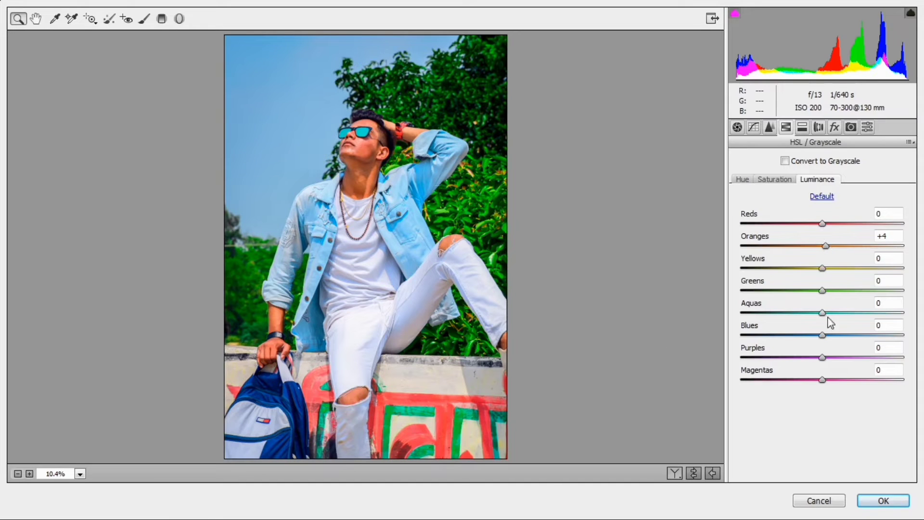
{"action": "left_click_drag", "start_coordinate": [823, 335], "coordinate": [835, 336]}
- Add a slight dark post-crop vignette and apply the Camera Raw Filter to Layer 2
{"action": "left_click", "coordinate": [834, 128]}
{"action": "left_click_drag", "start_coordinate": [822, 302], "coordinate": [810, 303]}
{"action": "left_click", "coordinate": [882, 501]}
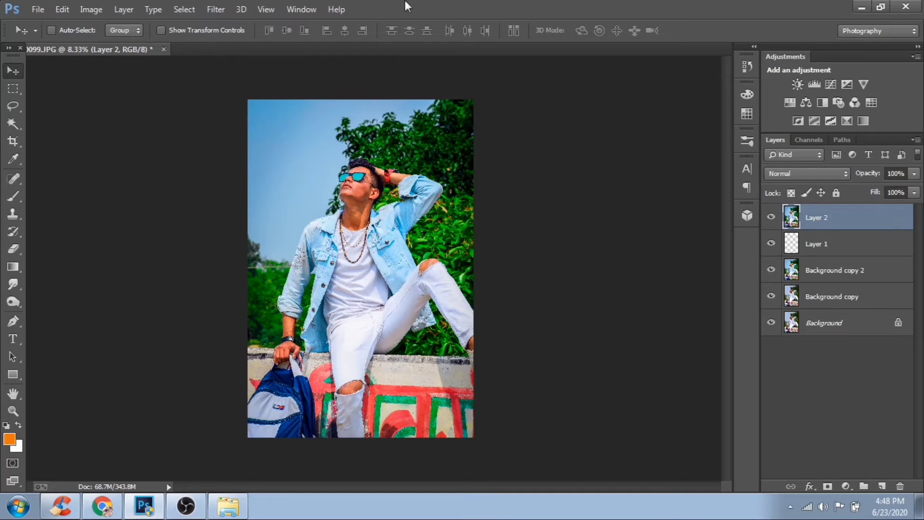
- Add a new empty layer on top and draw a small orange-to-transparent radial gradient in the sky's upper-left area
{"action": "key", "text": "ctrl+g"}
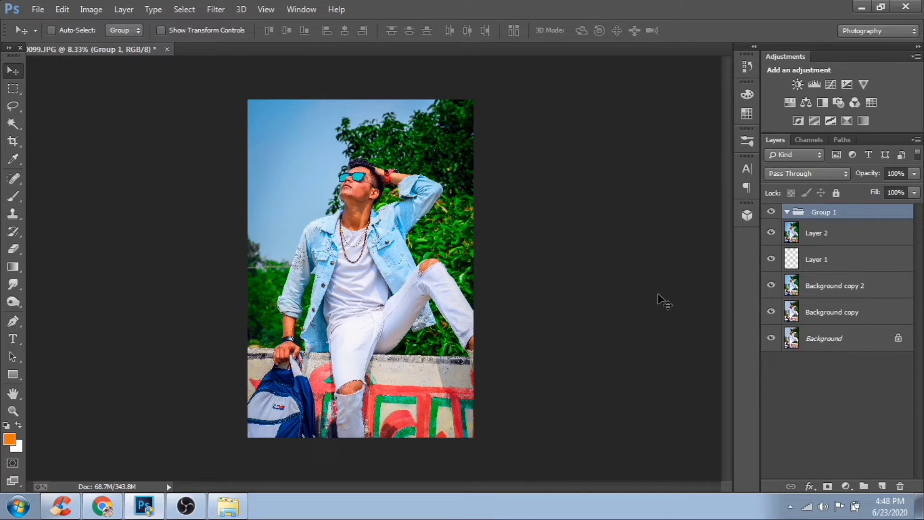
{"action": "key", "text": "ctrl+z"}
{"action": "left_click", "coordinate": [882, 486]}
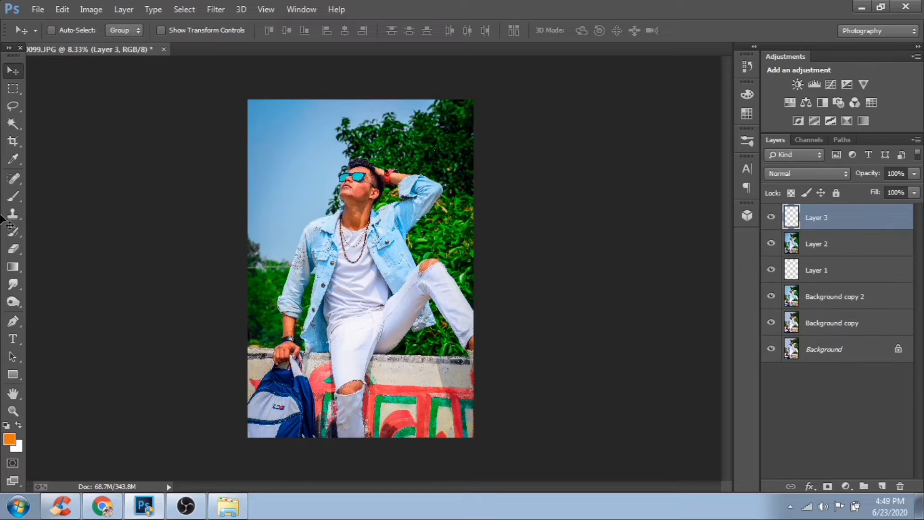
{"action": "left_click", "coordinate": [13, 266]}
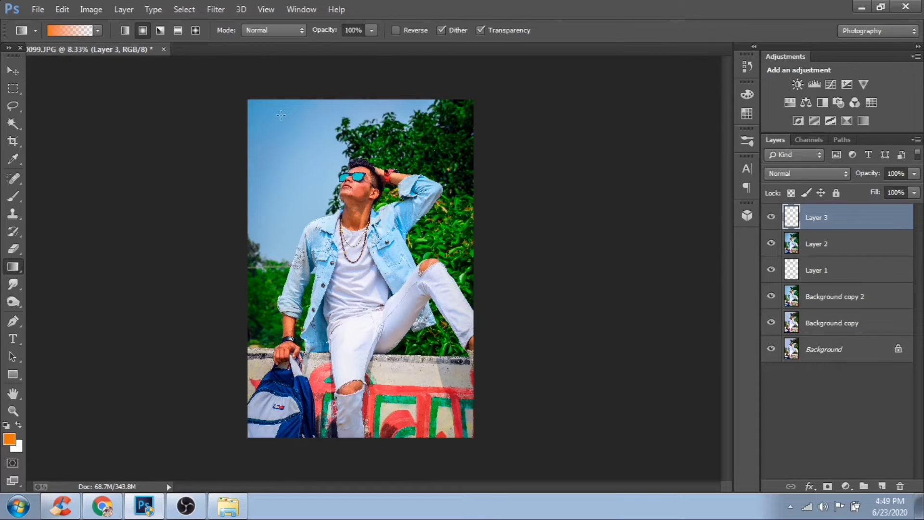
{"action": "left_click_drag", "start_coordinate": [288, 121], "coordinate": [303, 150]}
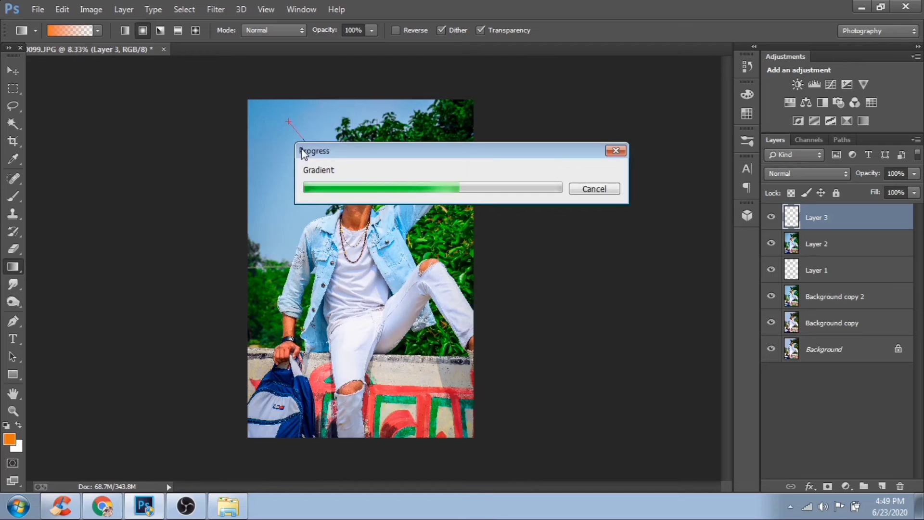
- Swap the foreground colour to white and draw a smaller radial gradient over the centre of the orange glow
{"action": "left_click", "coordinate": [17, 423]}
{"action": "left_click_drag", "start_coordinate": [291, 125], "coordinate": [289, 125]}
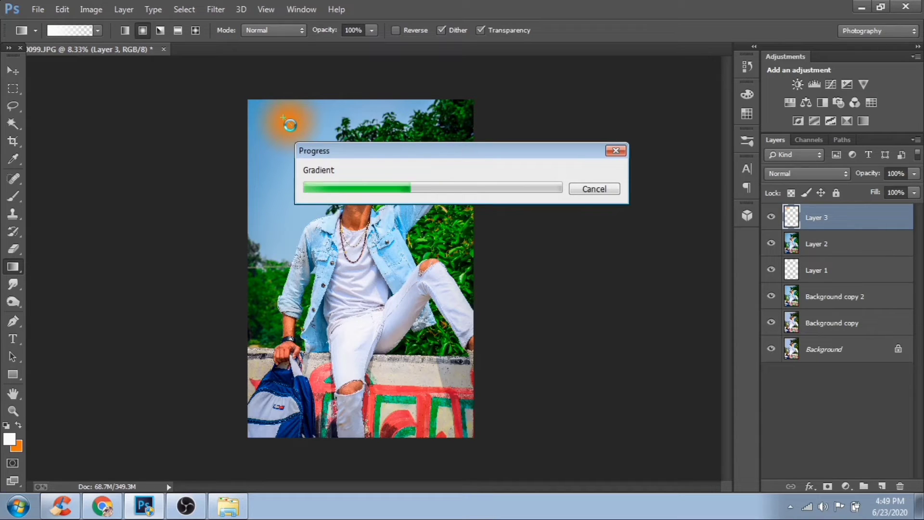
- Set Layer 3's blend mode to Screen and enlarge the sky glow to about 168% width and 158% height
{"action": "left_click", "coordinate": [807, 173]}
{"action": "left_click", "coordinate": [786, 114]}
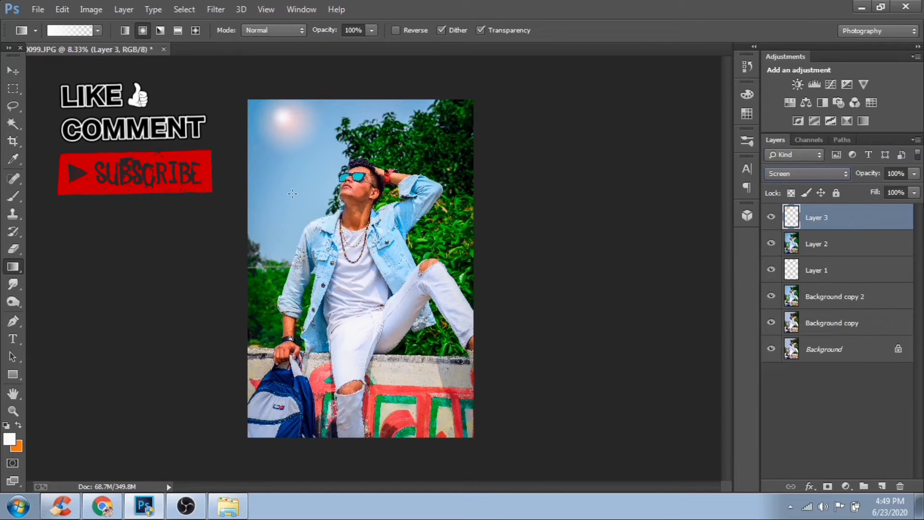
{"action": "left_click", "coordinate": [12, 70]}
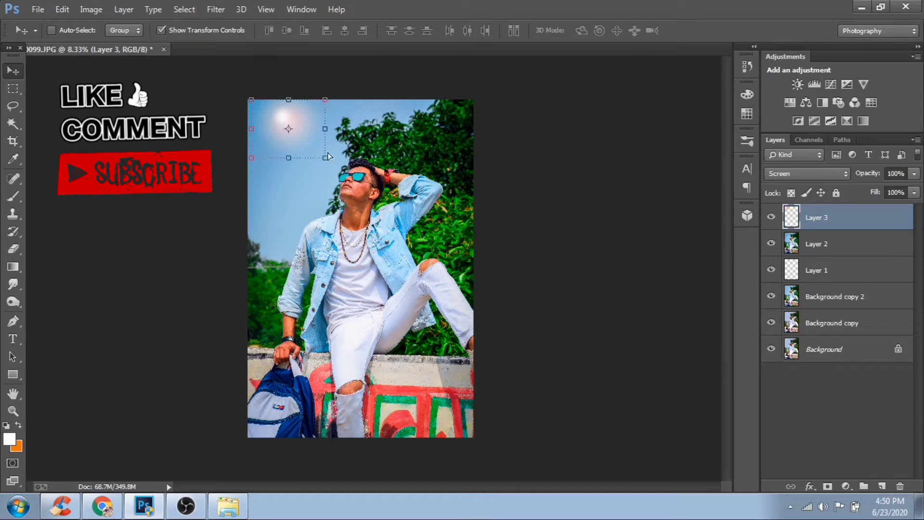
{"action": "left_click_drag", "start_coordinate": [327, 155], "coordinate": [350, 175]}
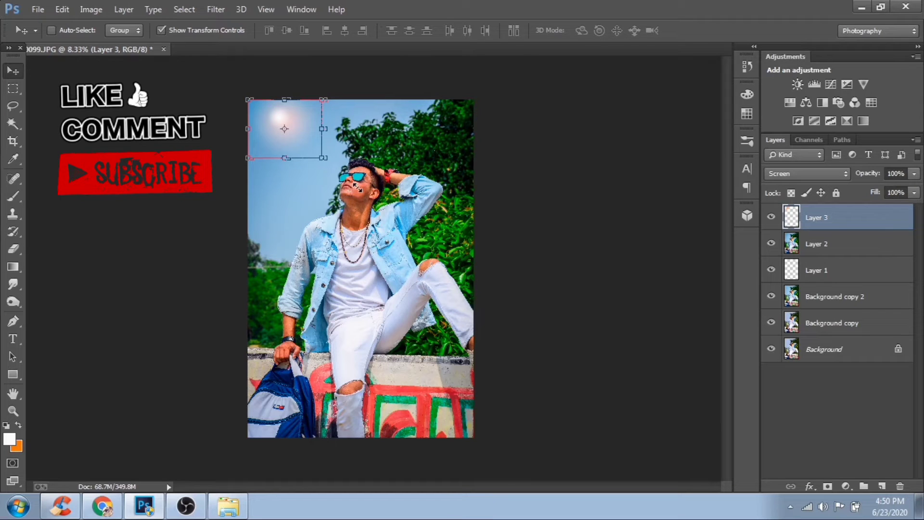
{"action": "key", "text": "ctrl+t"}
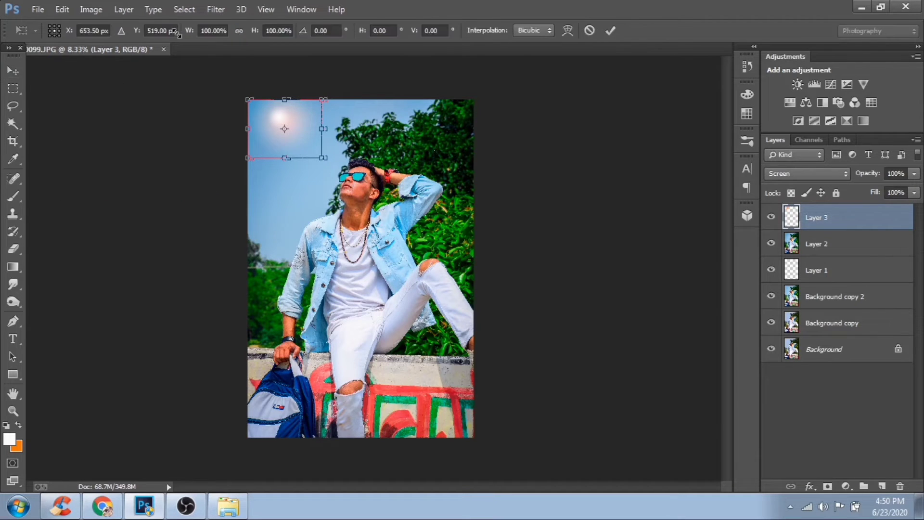
{"action": "left_click", "coordinate": [177, 33]}
{"action": "left_click", "coordinate": [611, 30]}
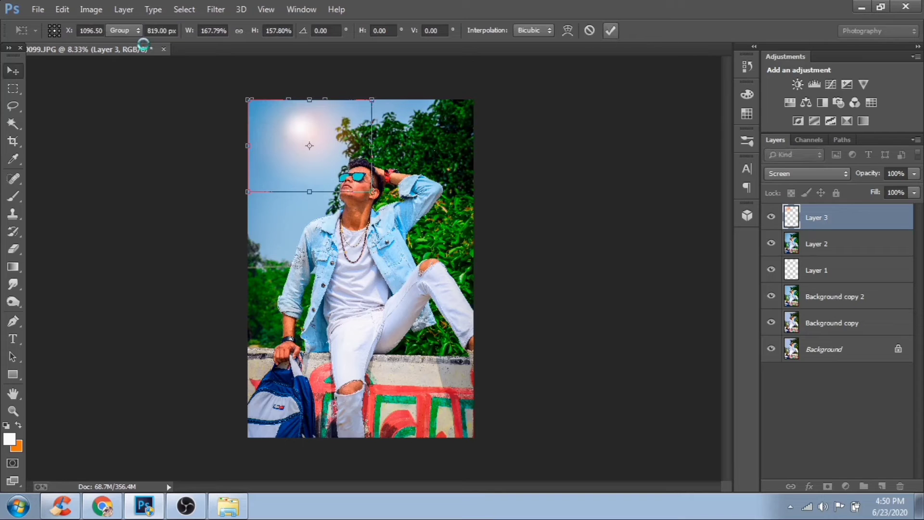
{"action": "left_click", "coordinate": [167, 30]}
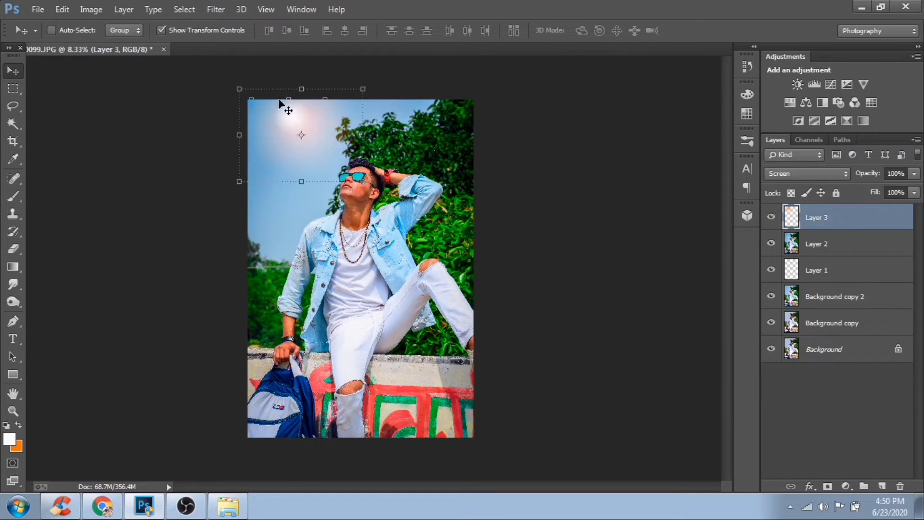
- Enlarge the sky glow again to about 120% width and 132% height and hide the transform controls
{"action": "key", "text": "ctrl+t"}
{"action": "left_click_drag", "start_coordinate": [384, 204], "coordinate": [390, 213]}
{"action": "left_click_drag", "start_coordinate": [364, 182], "coordinate": [356, 175]}
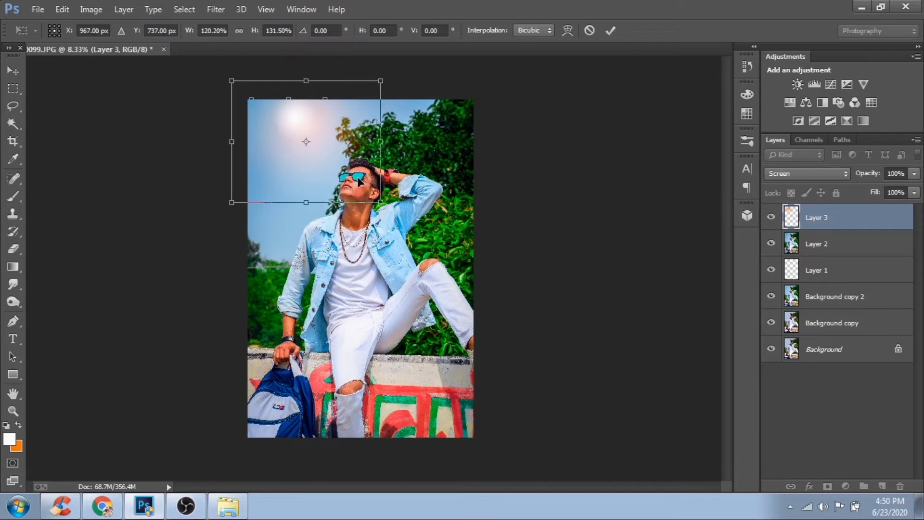
{"action": "key", "text": "Return"}
{"action": "left_click", "coordinate": [210, 26]}
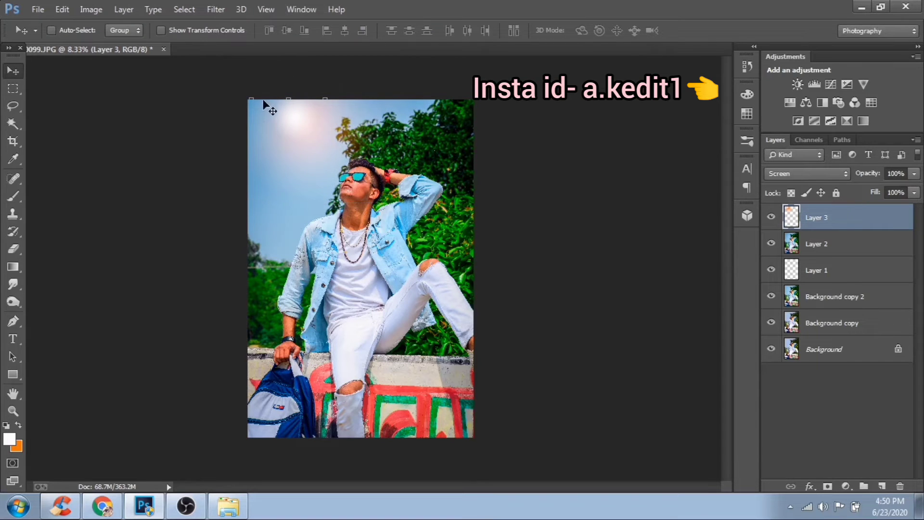
- Shift the glow's hue to +2 with Hue/Saturation
{"action": "key", "text": "ctrl+u"}
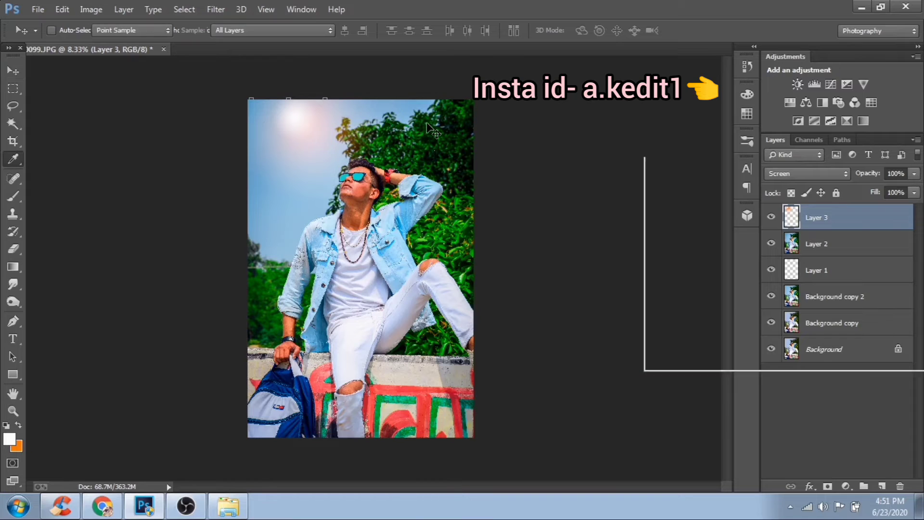
{"action": "mouse_move", "coordinate": [765, 237]}
{"action": "left_mouse_down"}
{"action": "mouse_move", "coordinate": [716, 235]}
{"action": "mouse_move", "coordinate": [856, 258]}
{"action": "mouse_move", "coordinate": [769, 255]}
{"action": "left_mouse_up"}
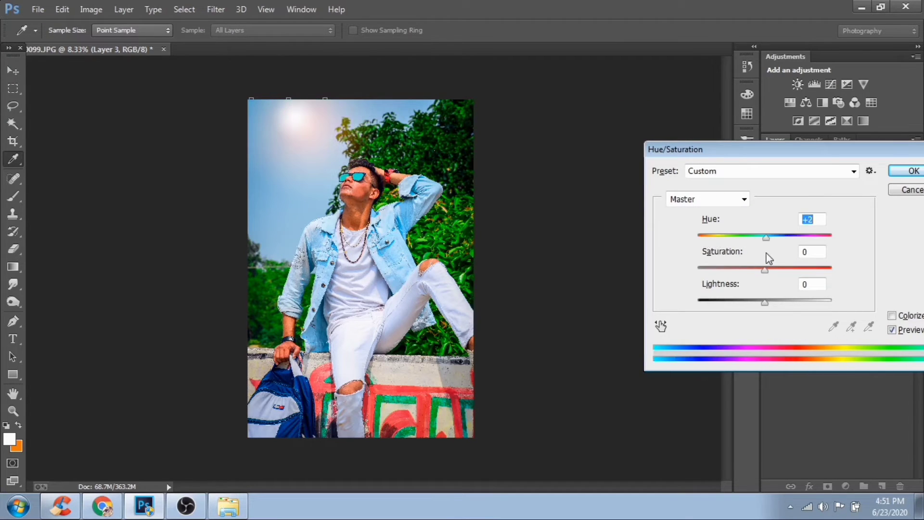
{"action": "key", "text": "Return"}
- Move the glow out of the sky onto the foliage between the raised arm and the bent knee
{"action": "mouse_move", "coordinate": [297, 121]}
{"action": "left_mouse_down"}
{"action": "mouse_move", "coordinate": [313, 181]}
{"action": "mouse_move", "coordinate": [298, 180]}
{"action": "mouse_move", "coordinate": [315, 153]}
{"action": "mouse_move", "coordinate": [467, 161]}
{"action": "mouse_move", "coordinate": [479, 186]}
{"action": "mouse_move", "coordinate": [433, 178]}
{"action": "left_mouse_up"}
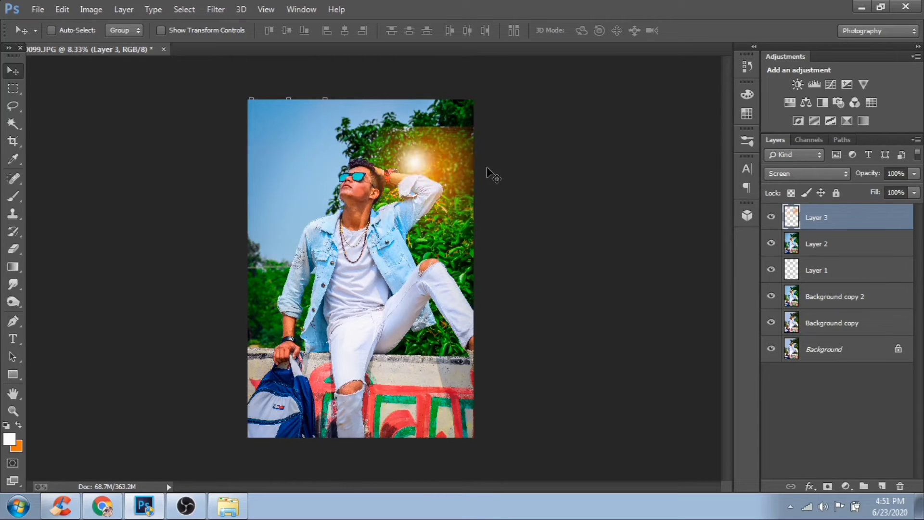
{"action": "left_click", "coordinate": [161, 30]}
{"action": "left_click_drag", "start_coordinate": [571, 163], "coordinate": [457, 230]}
{"action": "key", "text": "Return"}
{"action": "left_click", "coordinate": [193, 30]}
- Lower the glow layer's opacity to 78% and move the glow to the photo's left edge beside the denim sleeve
{"action": "left_click", "coordinate": [914, 173]}
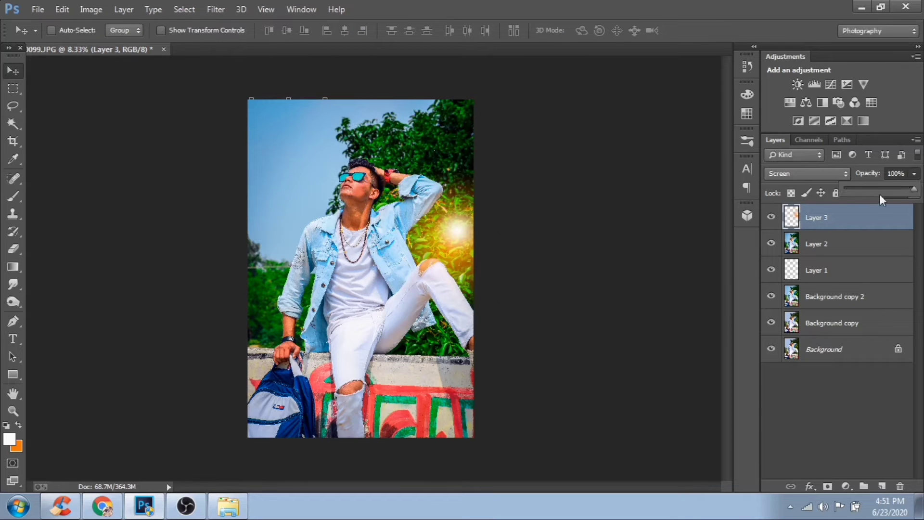
{"action": "left_click_drag", "start_coordinate": [914, 189], "coordinate": [899, 189]}
{"action": "left_click_drag", "start_coordinate": [469, 250], "coordinate": [270, 284]}
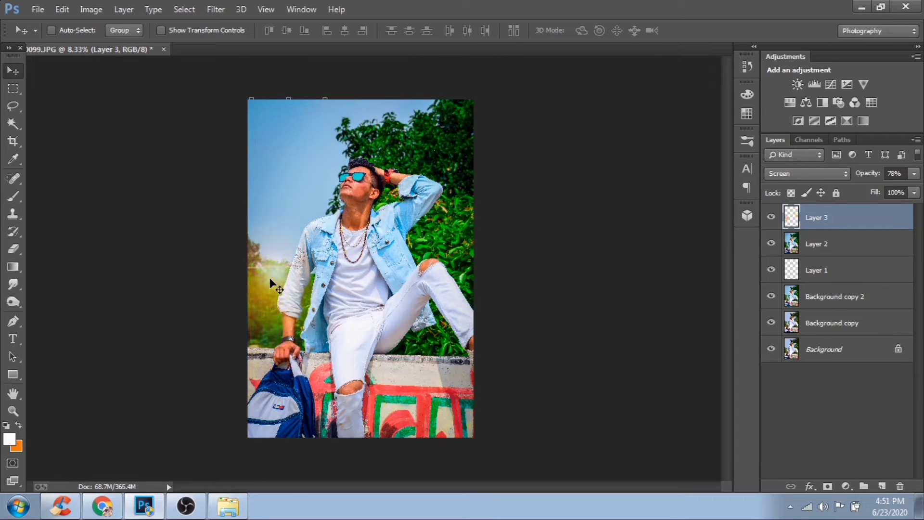
- Recolour the glow from orange to pink-magenta by lowering its hue with Hue/Saturation
{"action": "key", "text": "ctrl+u"}
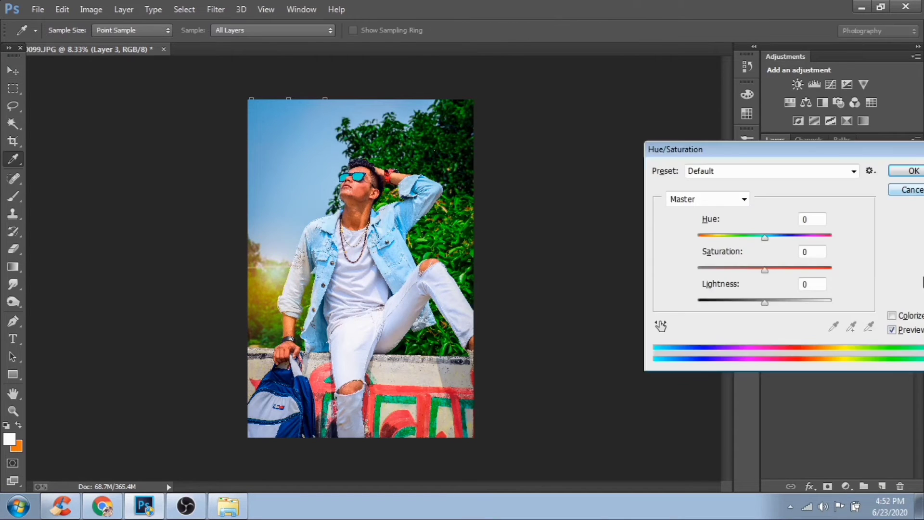
{"action": "left_click_drag", "start_coordinate": [760, 239], "coordinate": [725, 244]}
{"action": "left_click", "coordinate": [890, 169]}
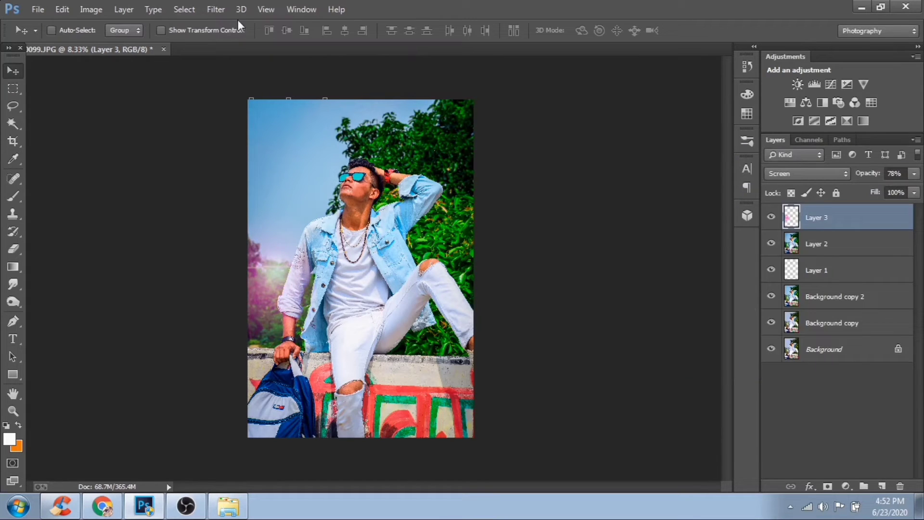
- Stamp all visible layers into a new top layer and open it in the Liquify filter
{"action": "key", "text": "ctrl+shift+alt+e"}
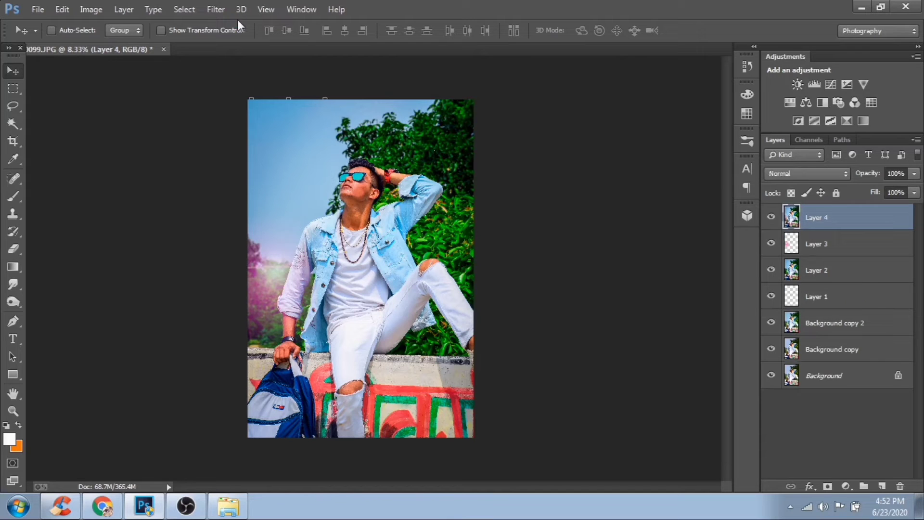
{"action": "left_click", "coordinate": [224, 10]}
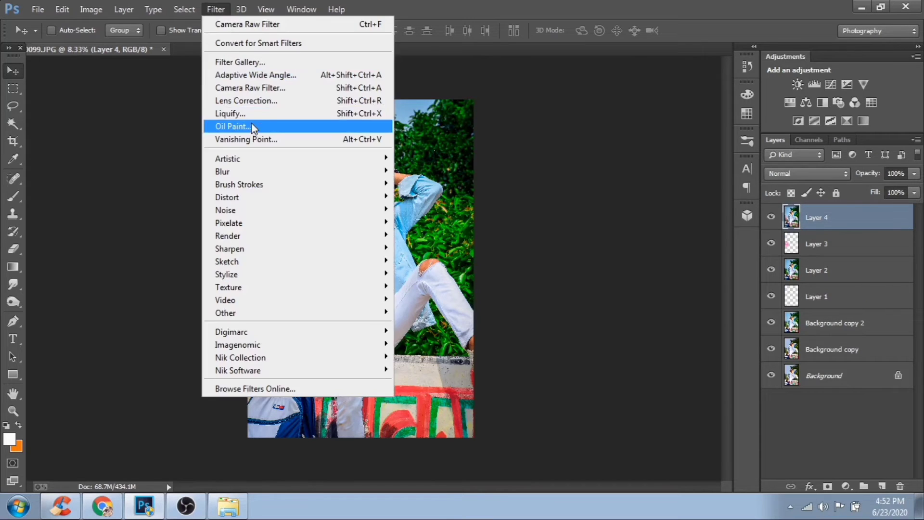
{"action": "left_click", "coordinate": [253, 116]}
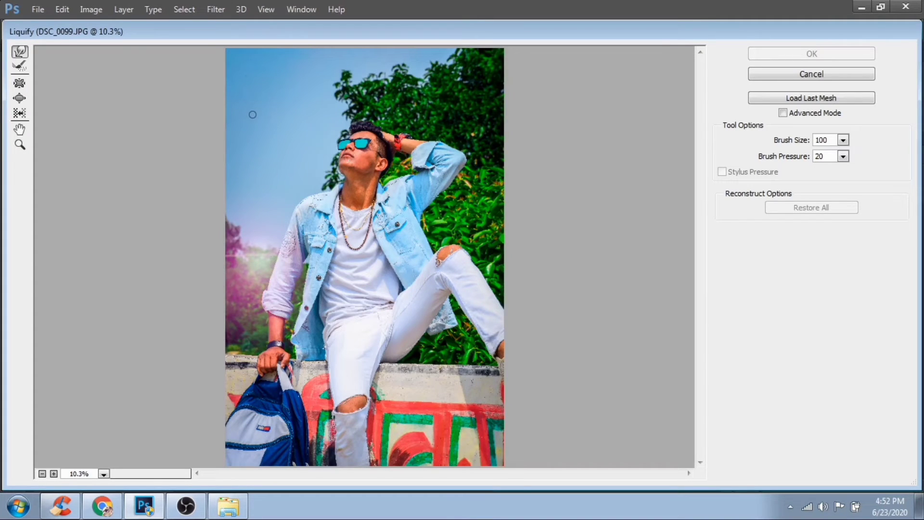
- Push the hair on top of the head upward with the Forward Warp brush, starting at size 150, to add volume
{"action": "key", "text": "ctrl+plus"}
{"action": "key", "text": "ctrl+plus"}
{"action": "key", "text": "ctrl+plus"}
{"action": "key", "text": "ctrl+plus"}
{"action": "left_click_drag", "start_coordinate": [406, 133], "coordinate": [427, 401]}
{"action": "key", "text": "bracketright"}
{"action": "key", "text": "bracketright"}
{"action": "mouse_move", "coordinate": [406, 181]}
{"action": "left_mouse_down"}
{"action": "mouse_move", "coordinate": [411, 163]}
{"action": "mouse_move", "coordinate": [421, 189]}
{"action": "mouse_move", "coordinate": [430, 170]}
{"action": "left_mouse_up"}
{"action": "mouse_move", "coordinate": [359, 182]}
{"action": "left_mouse_down"}
{"action": "mouse_move", "coordinate": [345, 177]}
{"action": "mouse_move", "coordinate": [393, 165]}
{"action": "mouse_move", "coordinate": [429, 177]}
{"action": "mouse_move", "coordinate": [387, 164]}
{"action": "left_mouse_up"}
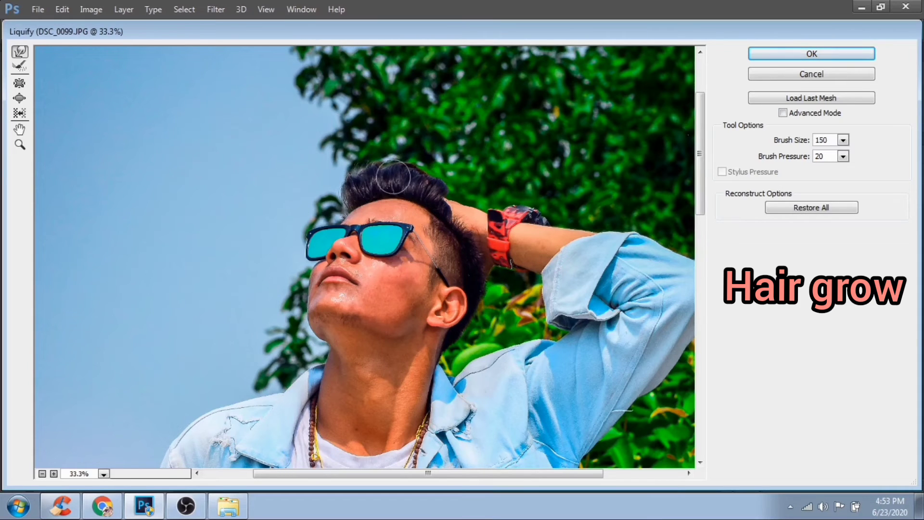
{"action": "key", "text": "bracketleft"}
{"action": "key", "text": "bracketleft"}
{"action": "key", "text": "bracketleft"}
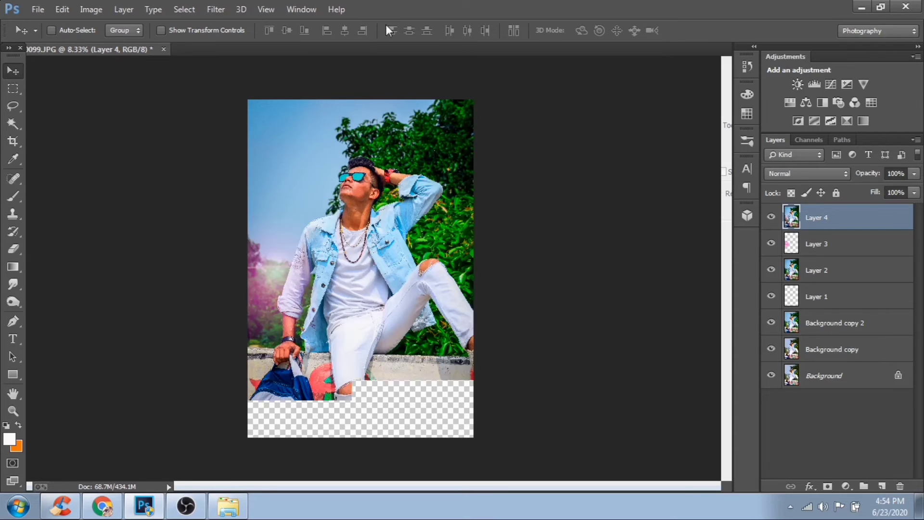
- Smooth the skin on Layer 4 with Imagenomic Portraiture at Fine +9, Medium +17 and Threshold 20, checking the knee skin before applying
{"action": "left_click", "coordinate": [216, 9]}
{"action": "mouse_move", "coordinate": [234, 344]}
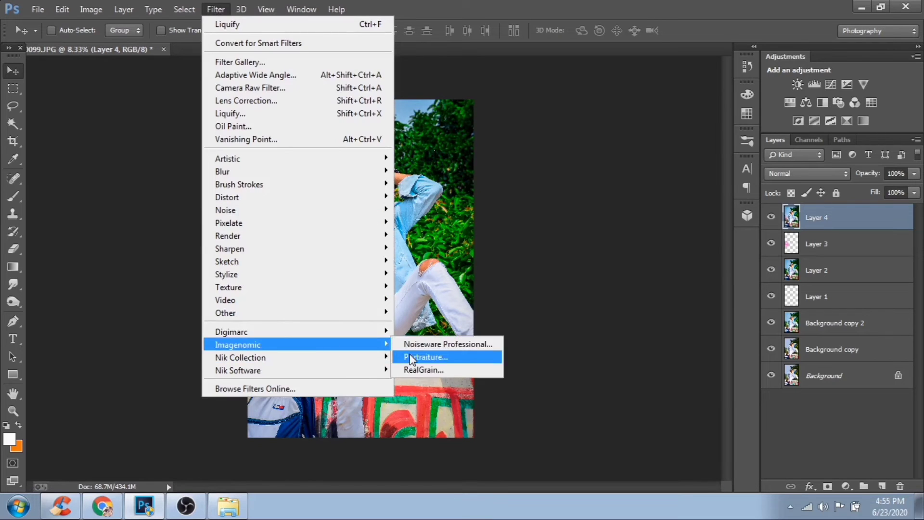
{"action": "left_click", "coordinate": [409, 354]}
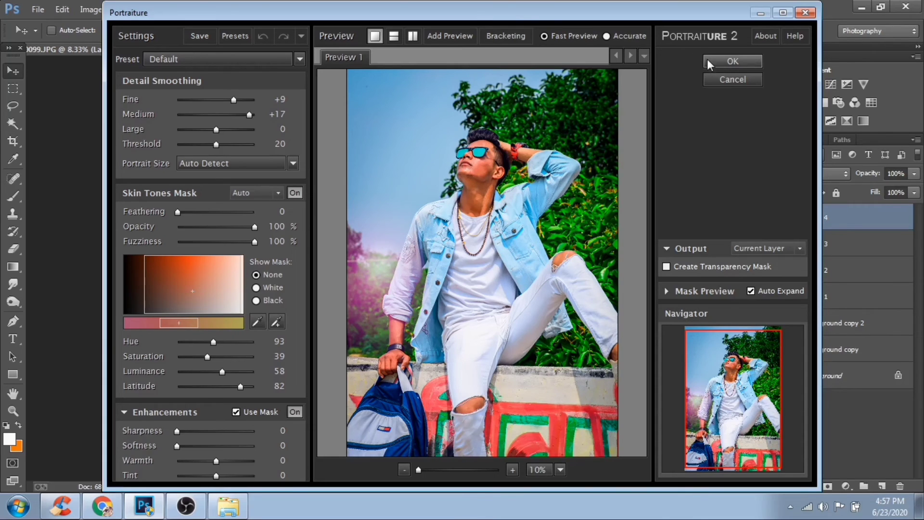
{"action": "left_click", "coordinate": [512, 469]}
{"action": "left_click_drag", "start_coordinate": [493, 345], "coordinate": [504, 330]}
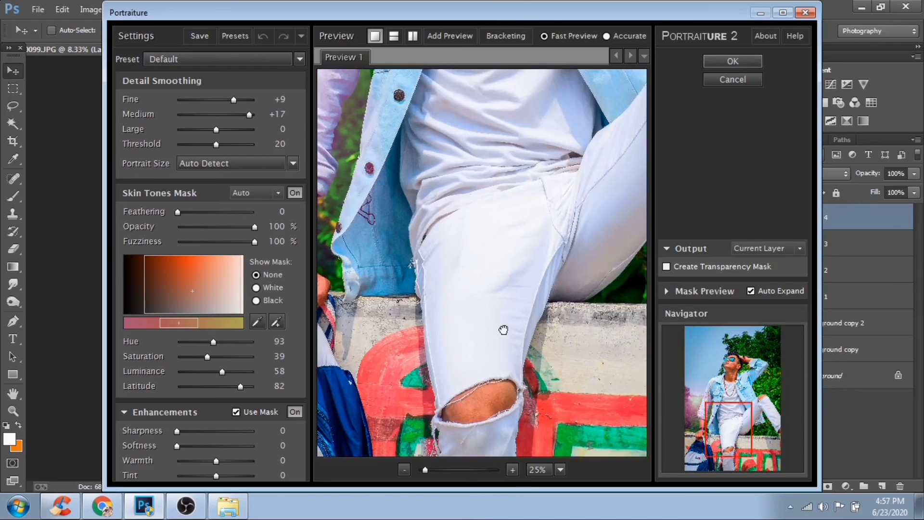
{"action": "left_click", "coordinate": [512, 469]}
{"action": "left_click_drag", "start_coordinate": [520, 440], "coordinate": [531, 317]}
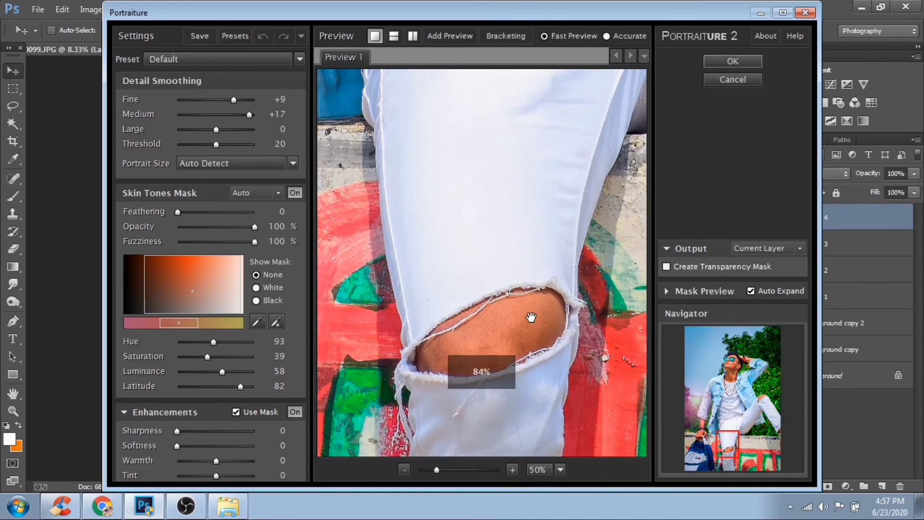
{"action": "left_click", "coordinate": [712, 61]}
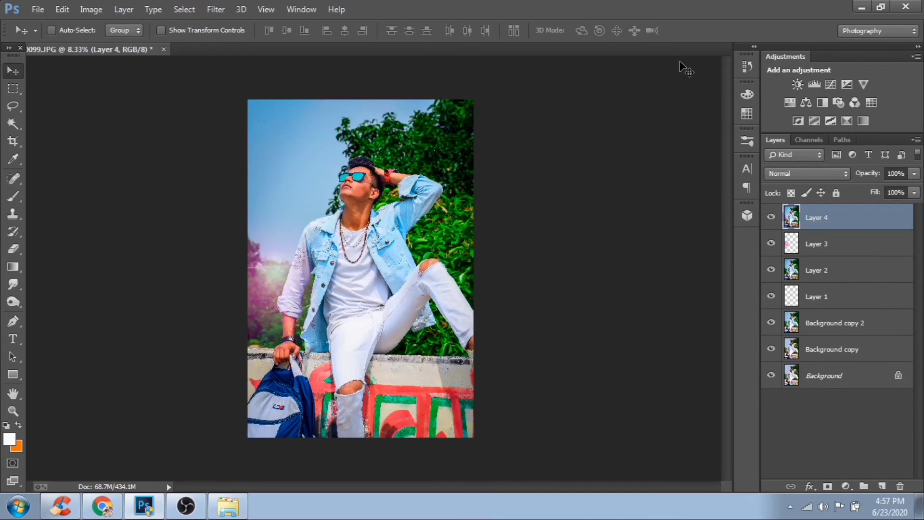
- Create a text box in the sky above the sunglasses and set the text colour to near-black 131010
{"action": "left_click", "coordinate": [16, 340]}
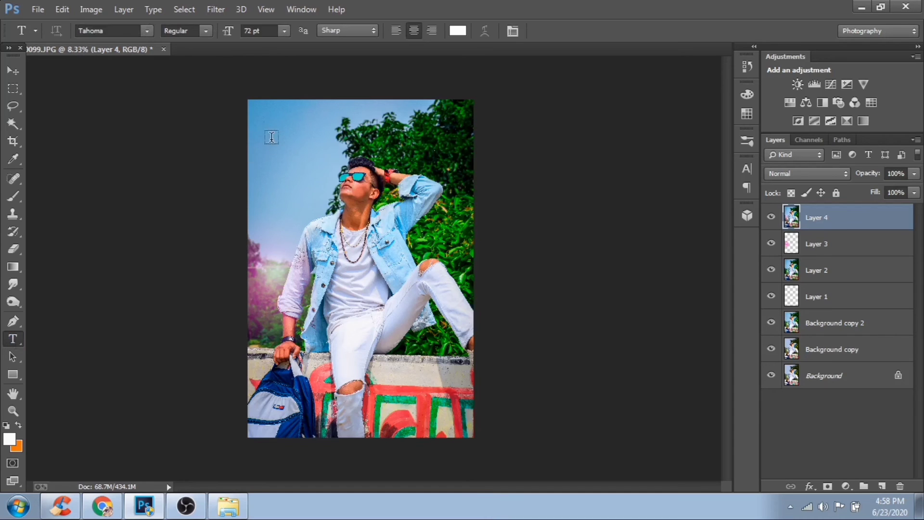
{"action": "left_click_drag", "start_coordinate": [258, 135], "coordinate": [351, 161]}
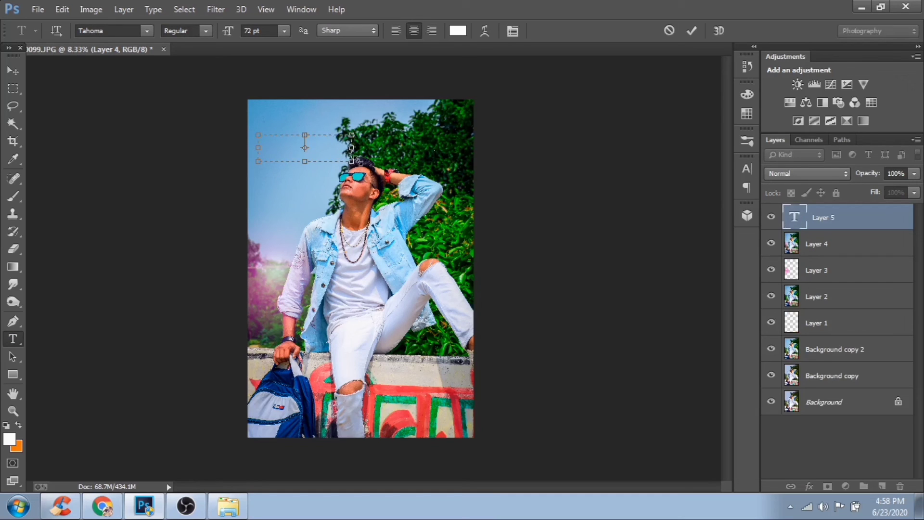
{"action": "left_click", "coordinate": [460, 31]}
{"action": "left_click", "coordinate": [318, 281]}
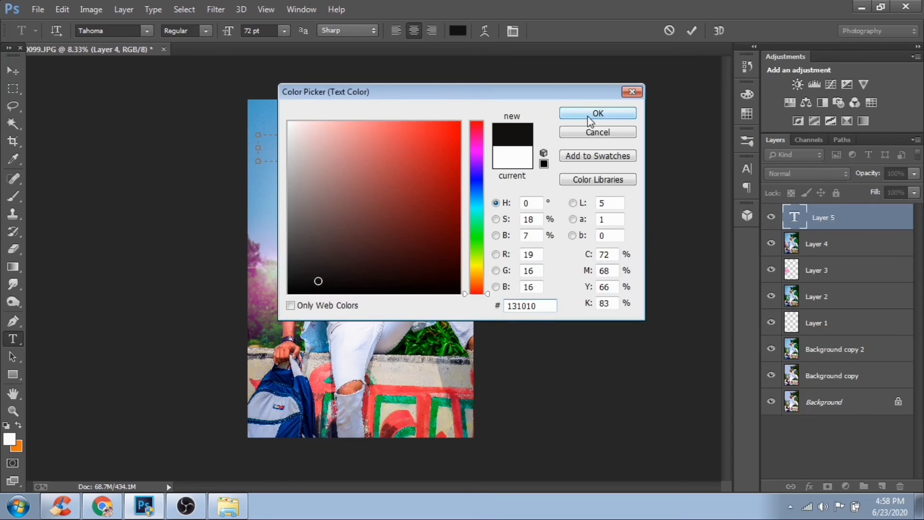
{"action": "left_click", "coordinate": [590, 116]}
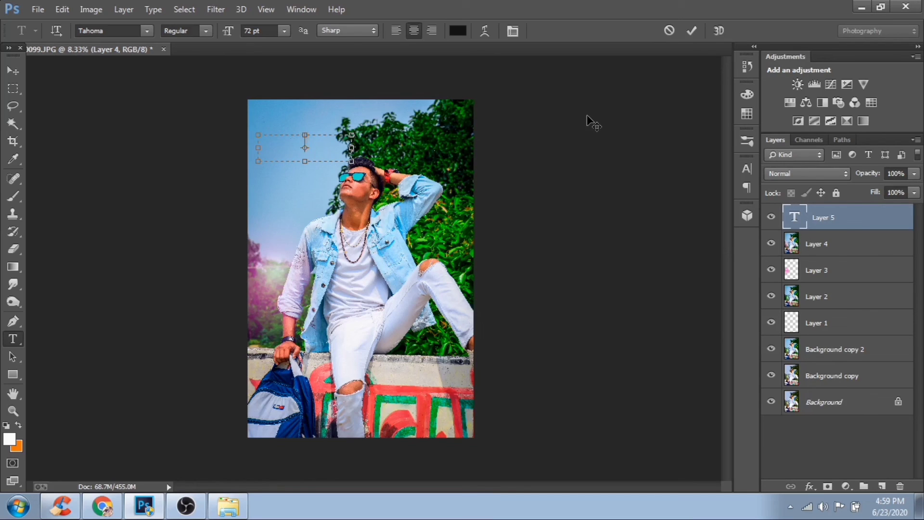
- Enter the person's first name in spaced capital letters in the text box and commit it
{"action": "type", "text": "R S"}
{"action": "key", "text": "BackSpace"}
{"action": "type", "text": "A J E S"}
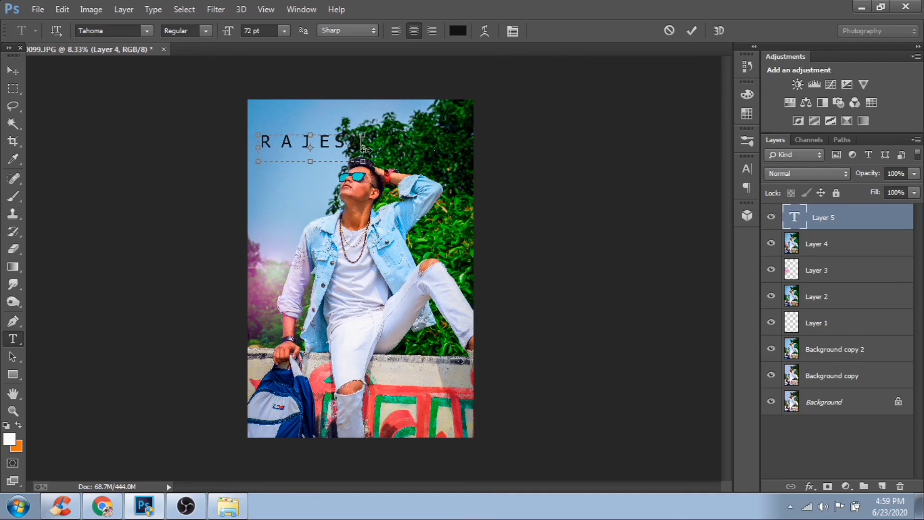
{"action": "type", "text": " H"}
{"action": "left_click", "coordinate": [691, 30]}
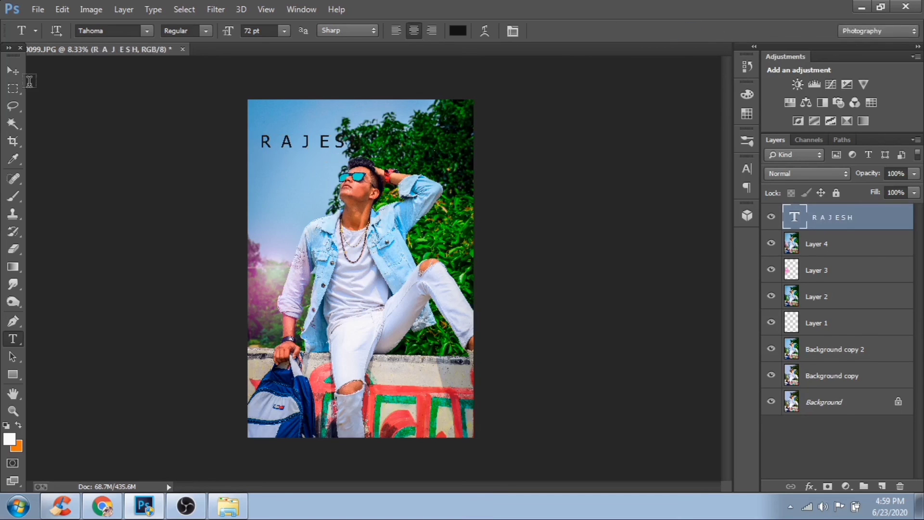
- Scale the name text to about 48% and move it down into the sky beside the man's neck
{"action": "key", "text": "v"}
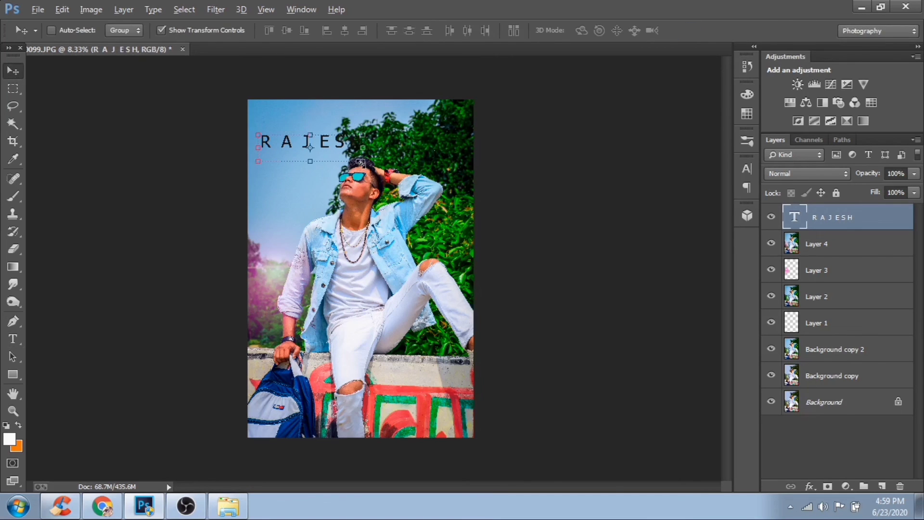
{"action": "left_click_drag", "start_coordinate": [361, 162], "coordinate": [337, 154]}
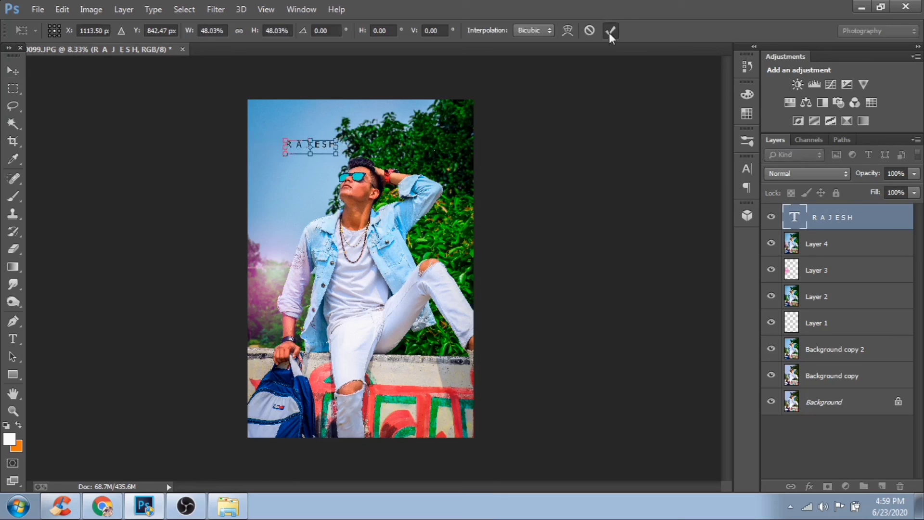
{"action": "left_click", "coordinate": [610, 31]}
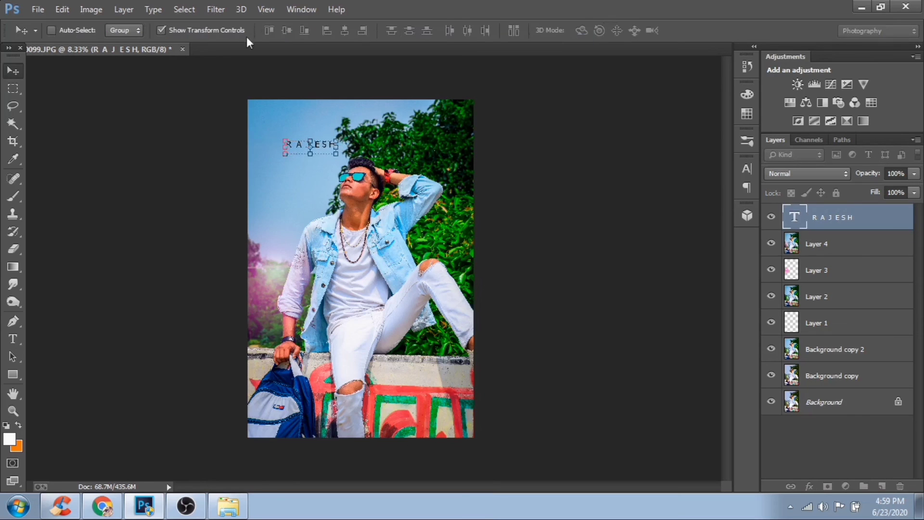
{"action": "left_click", "coordinate": [182, 27]}
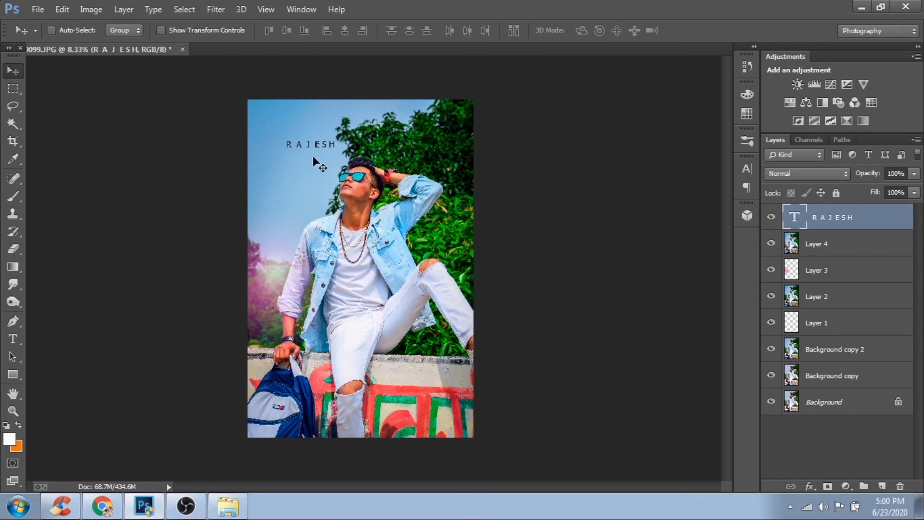
{"action": "left_click_drag", "start_coordinate": [315, 166], "coordinate": [287, 224]}
- Set the name text layer's opacity to 55% and its fill to 83%
{"action": "left_click", "coordinate": [914, 173]}
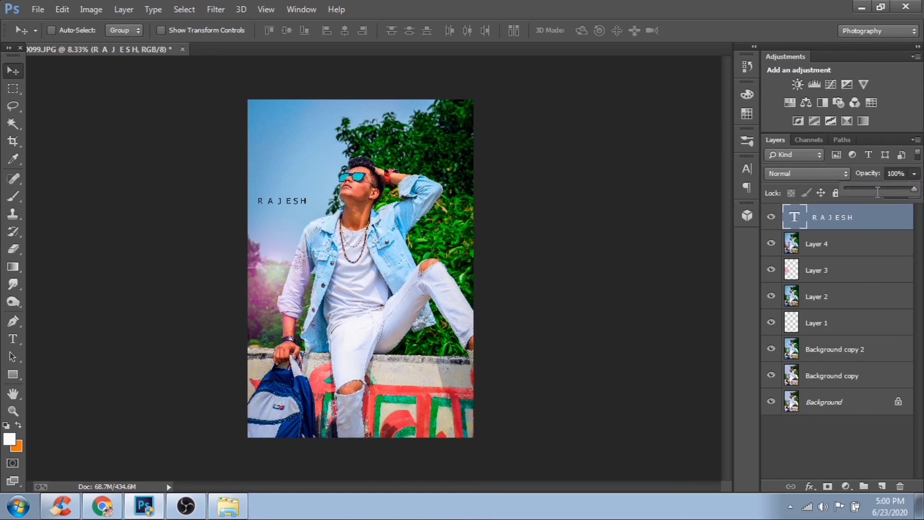
{"action": "left_click_drag", "start_coordinate": [892, 187], "coordinate": [882, 186]}
{"action": "left_click", "coordinate": [913, 193]}
{"action": "left_click", "coordinate": [903, 205]}
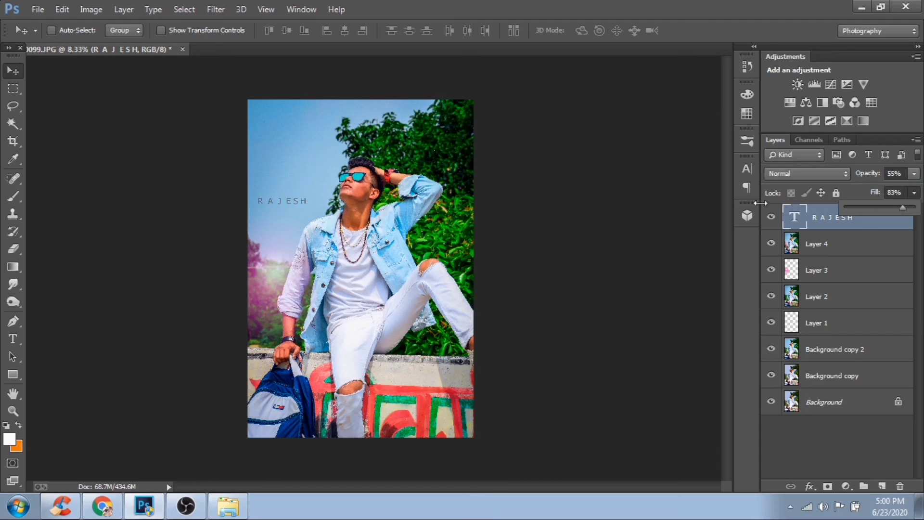
{"action": "left_click", "coordinate": [747, 285]}
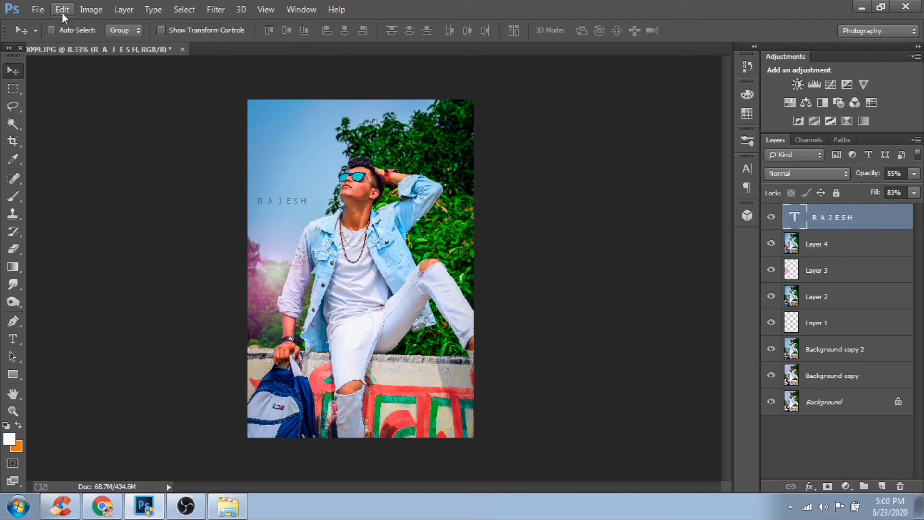
- Save the edited portrait with Save As
{"action": "left_click", "coordinate": [39, 9]}
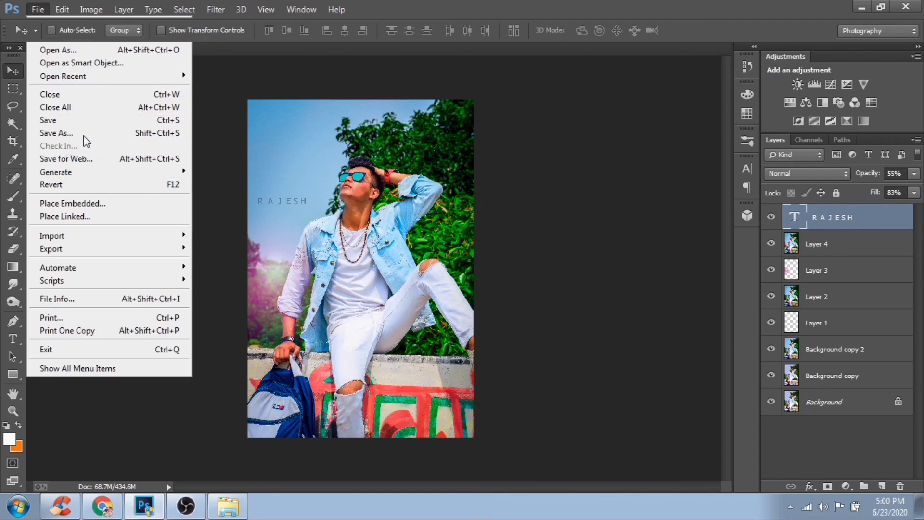